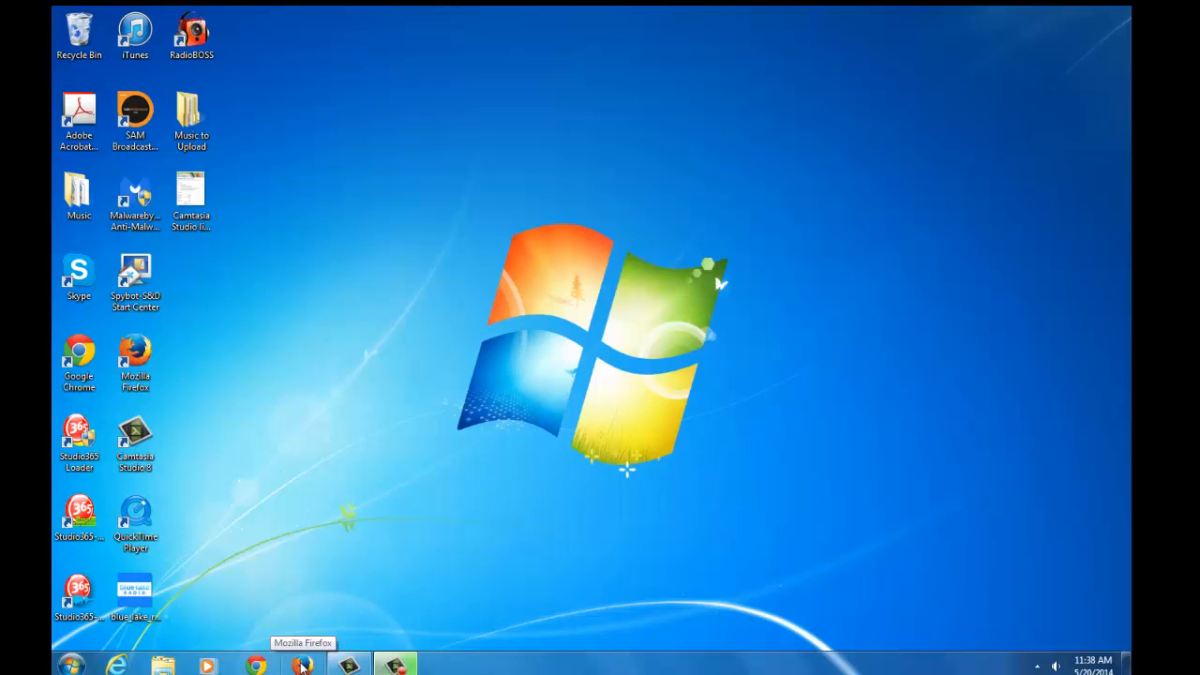
Launch Firefox and go to live365.com
left_click(301, 666)
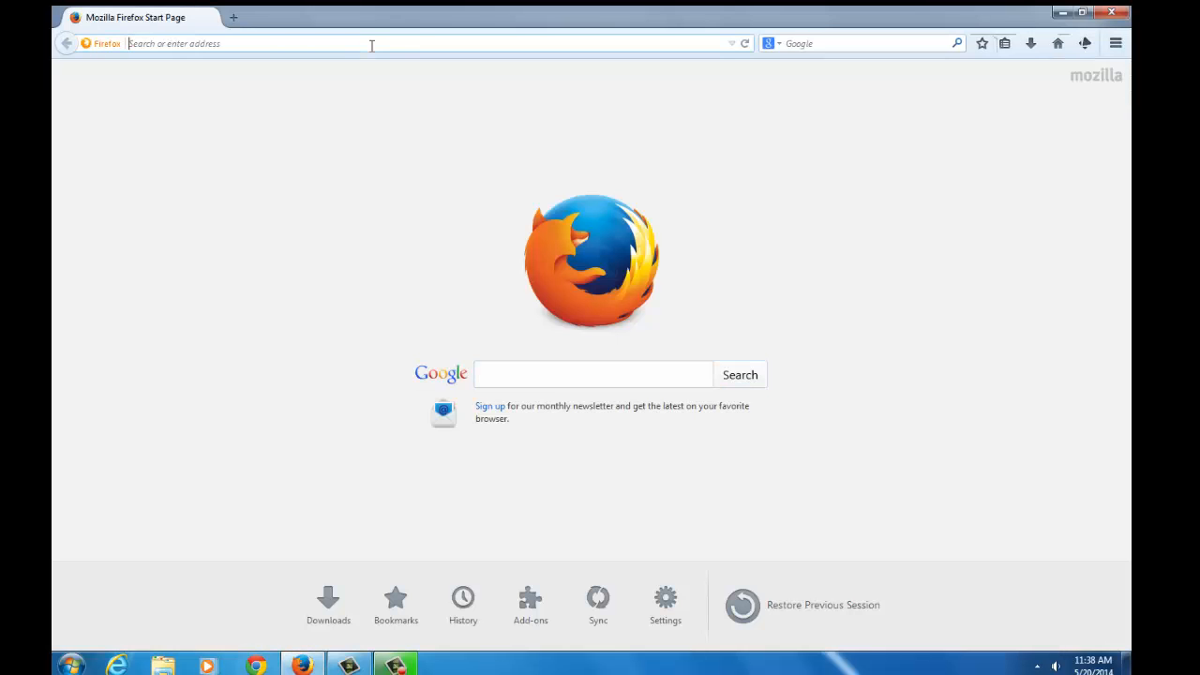
type("live365.com/")
key("Return")
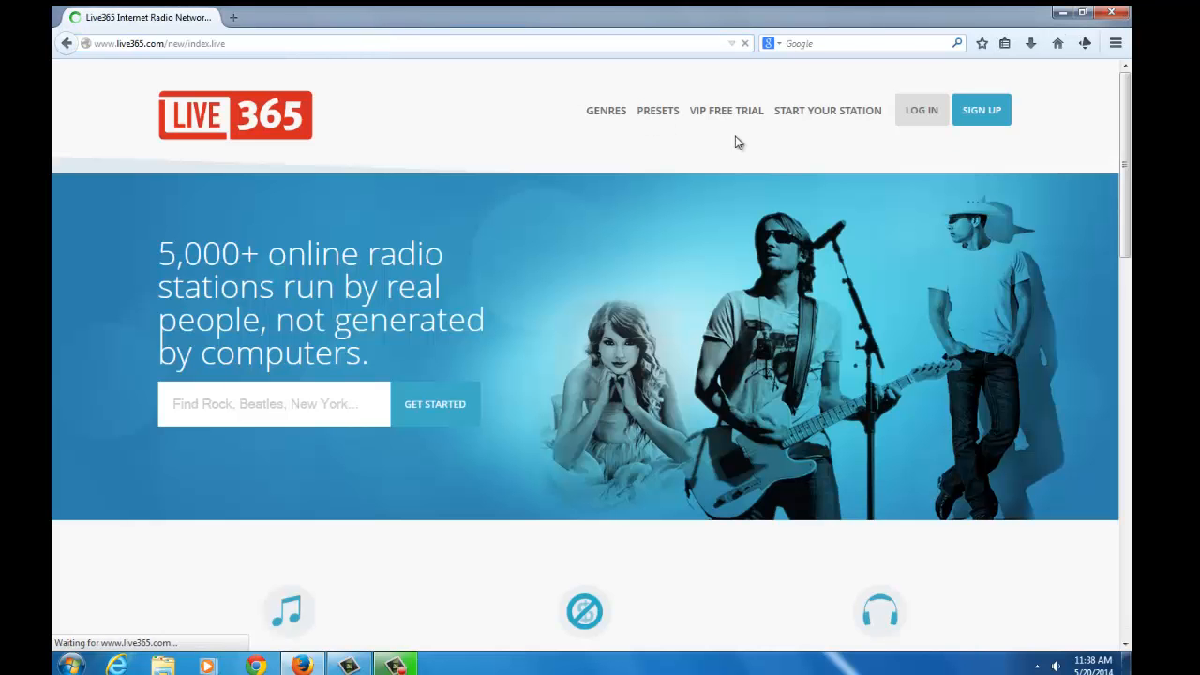
Log in to the Live365 site with the previously used account username and the account password
left_click(917, 118)
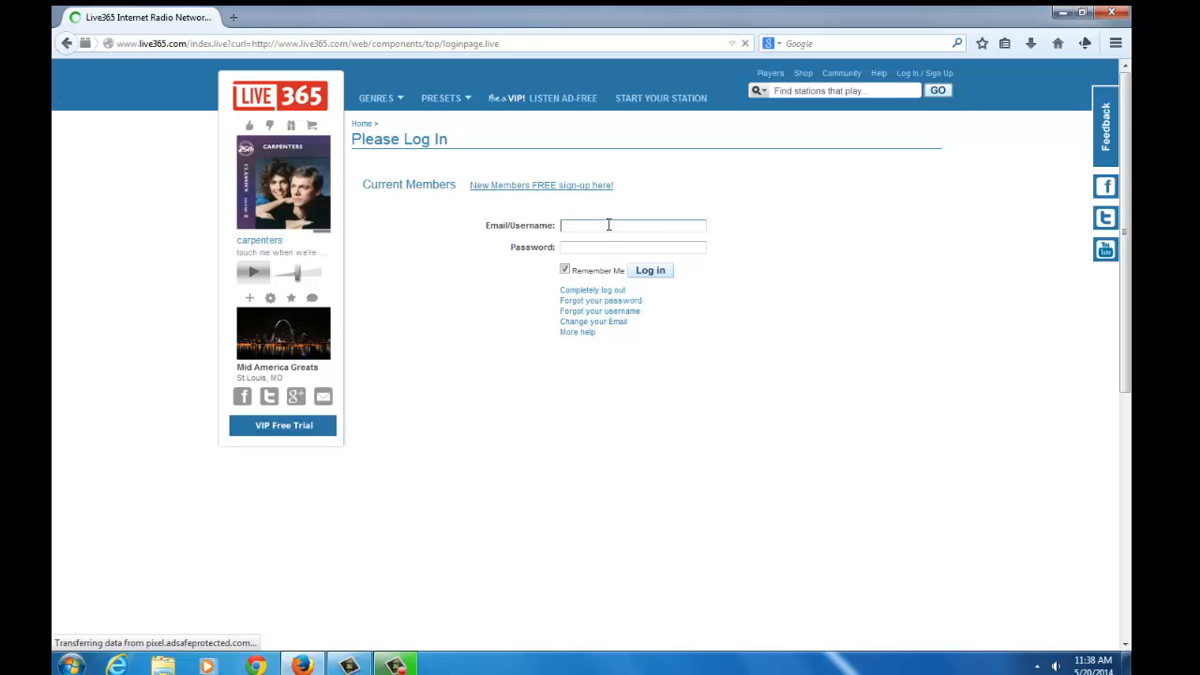
left_click(610, 226)
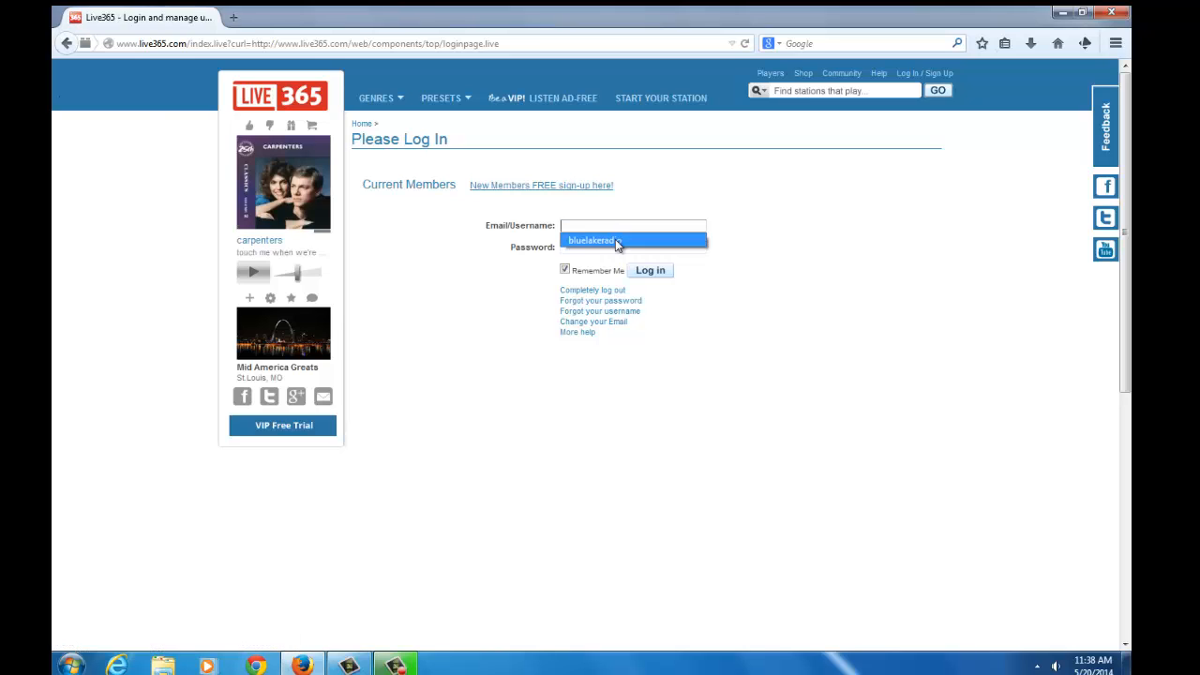
left_click(614, 240)
left_click(612, 246)
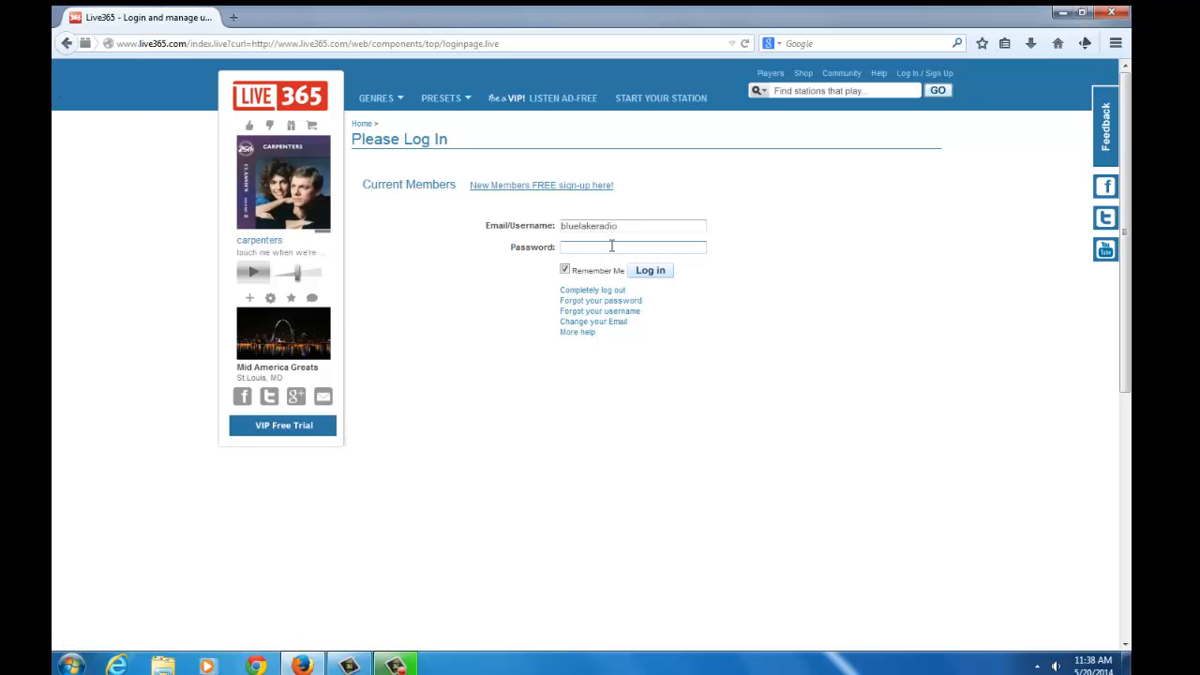
type("********")
key("Return")
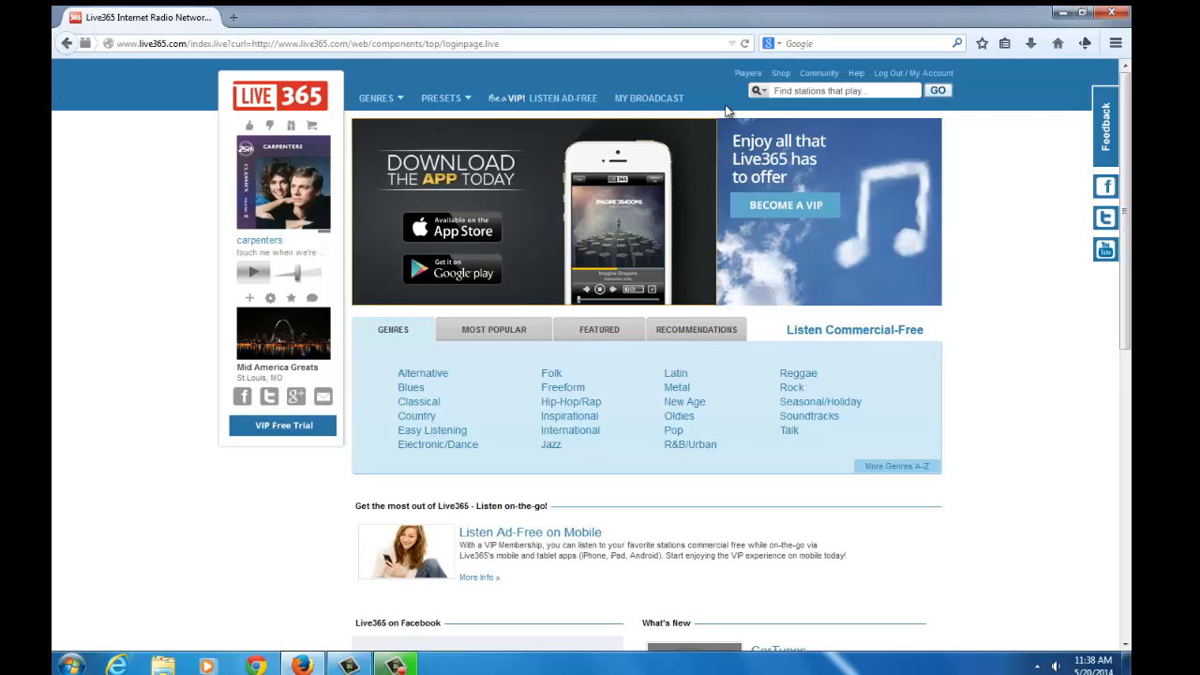
Open the My Broadcast window, maximize it and examine the station page address in the station summary
left_click(656, 99)
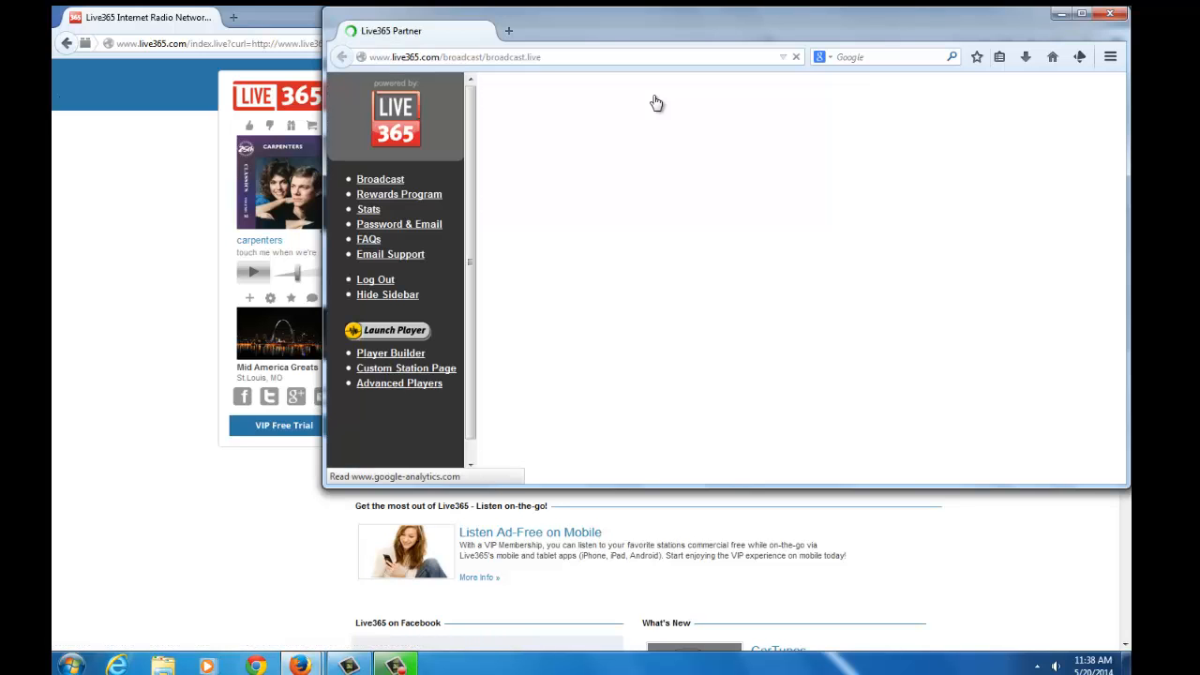
left_click(1081, 13)
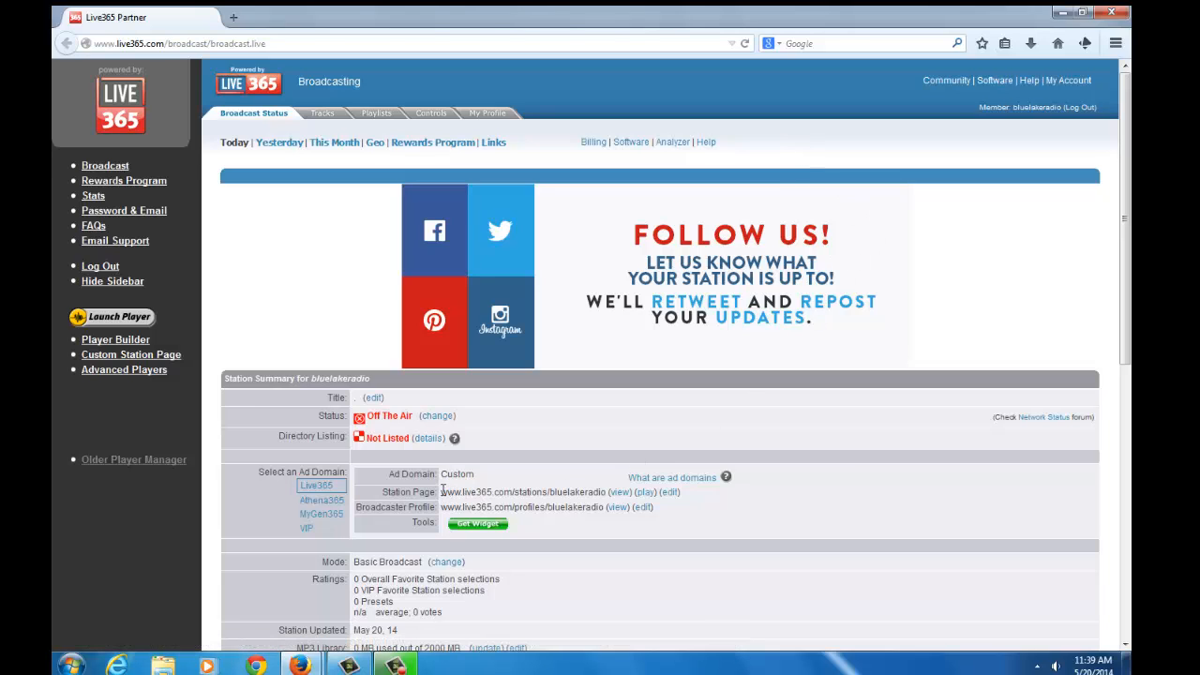
left_click_drag(443, 492, 606, 497)
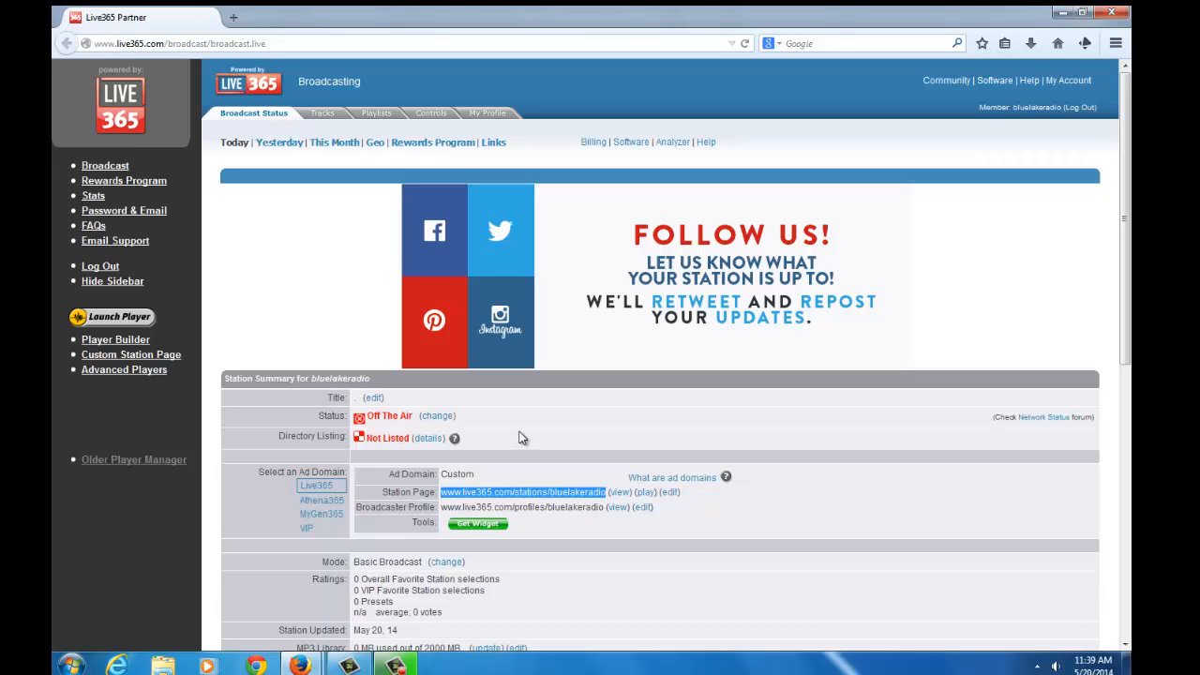
left_click(791, 161)
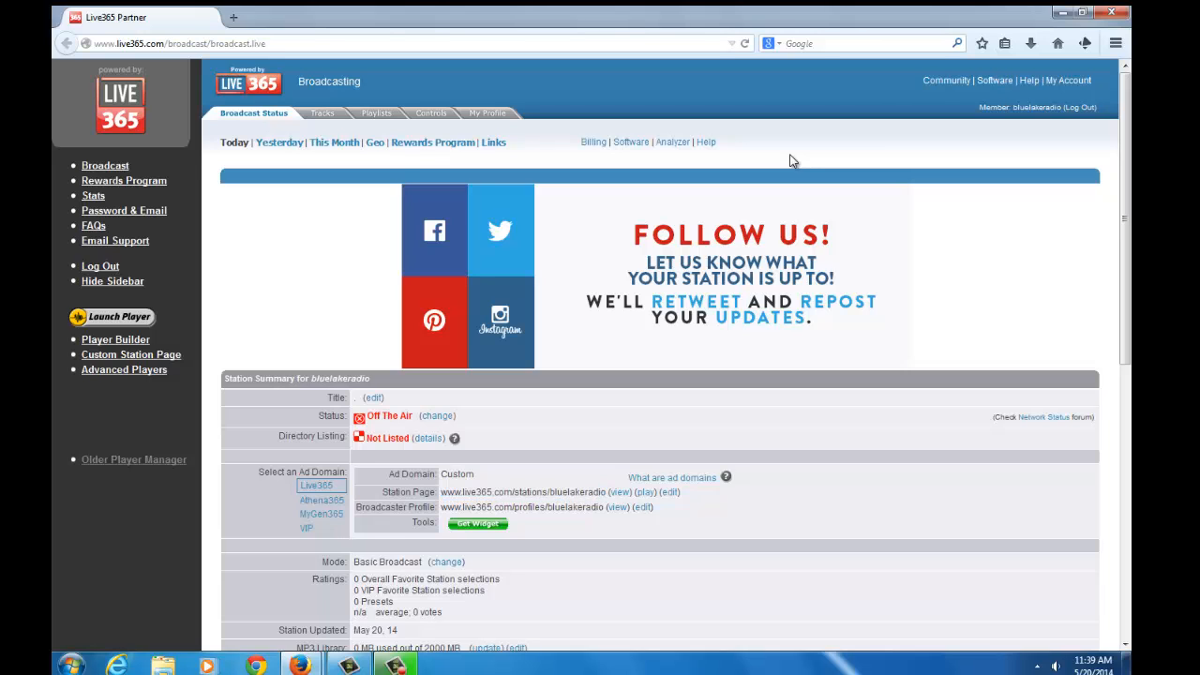
Set the station title to Blue Lake Radio in the profile's directory info
left_click(489, 114)
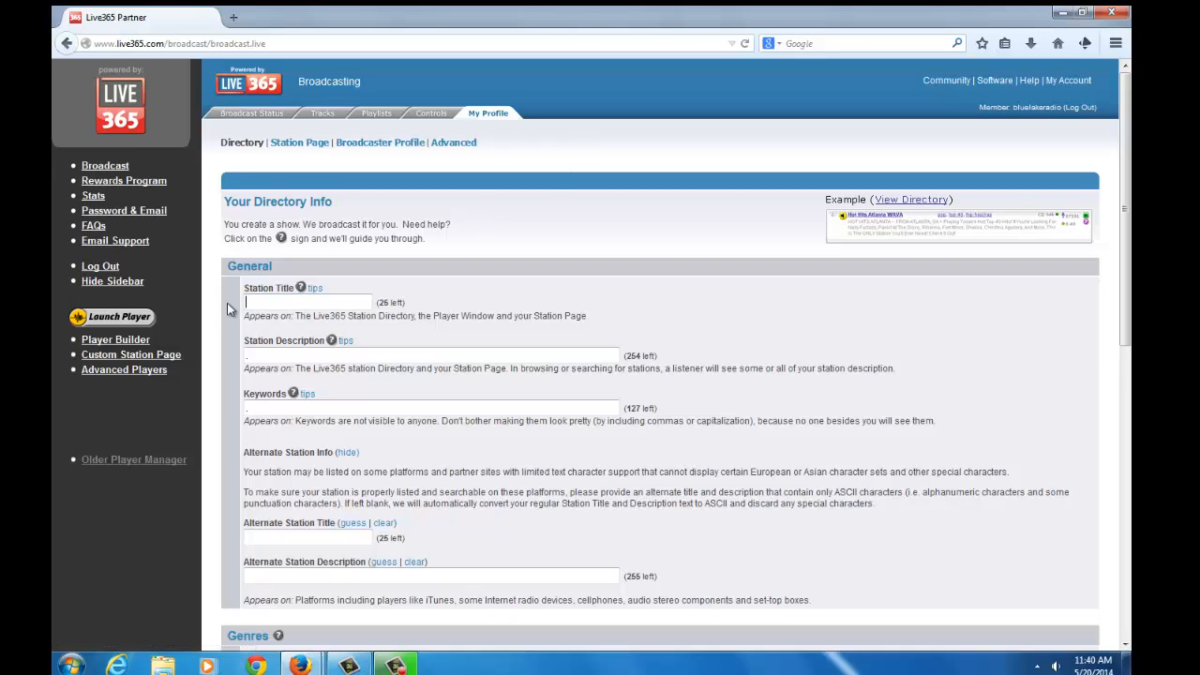
type("Blue Lake")
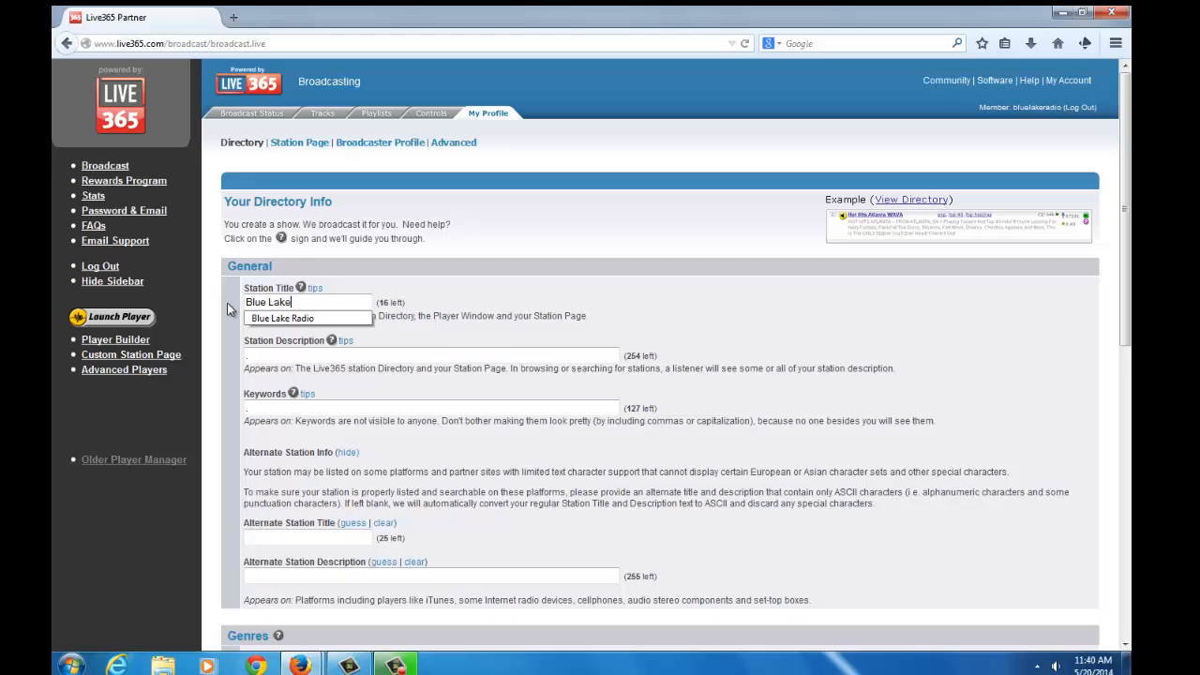
left_click(281, 318)
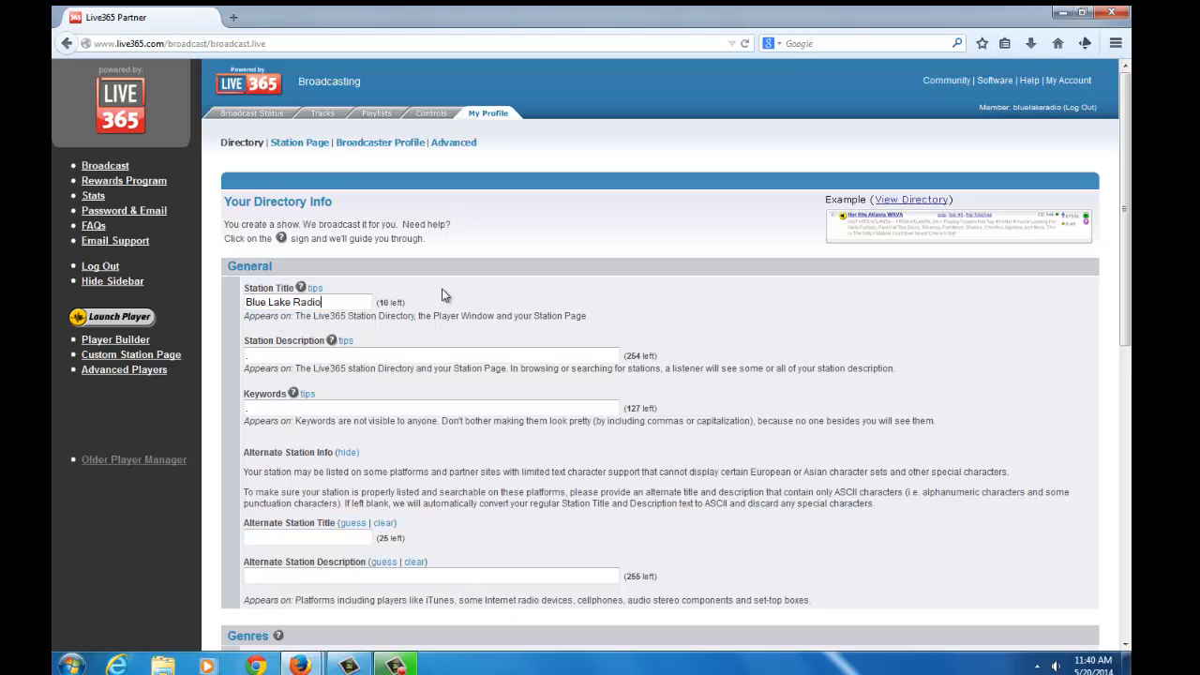
Set the station description to "The best of the oldies" and the keywords to "oldies, 70's, 60's"
left_click(380, 351)
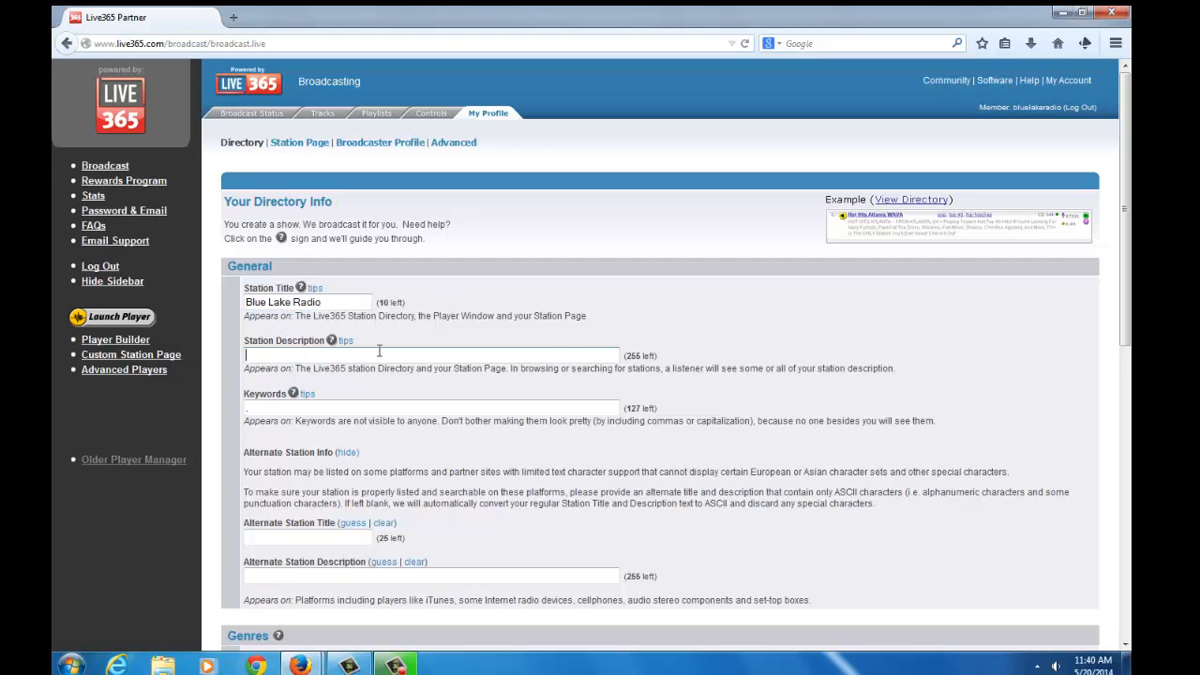
left_click(380, 351)
left_click(355, 373)
left_click(419, 334)
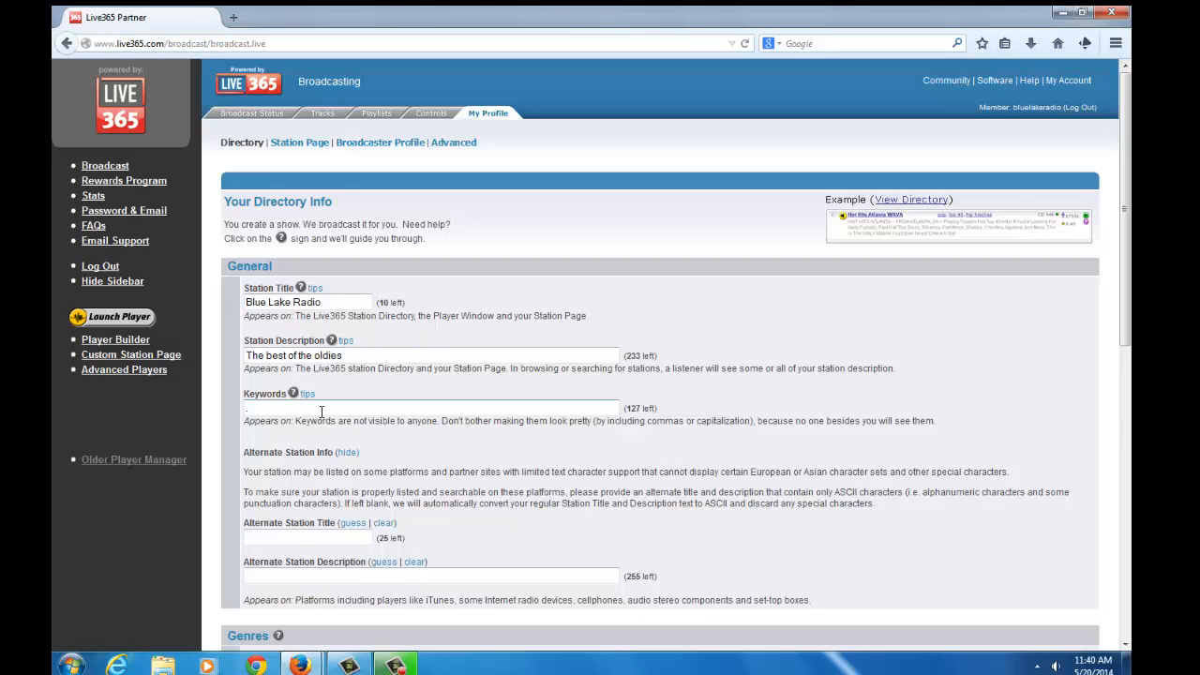
left_click(256, 410)
type("oldies, 70")
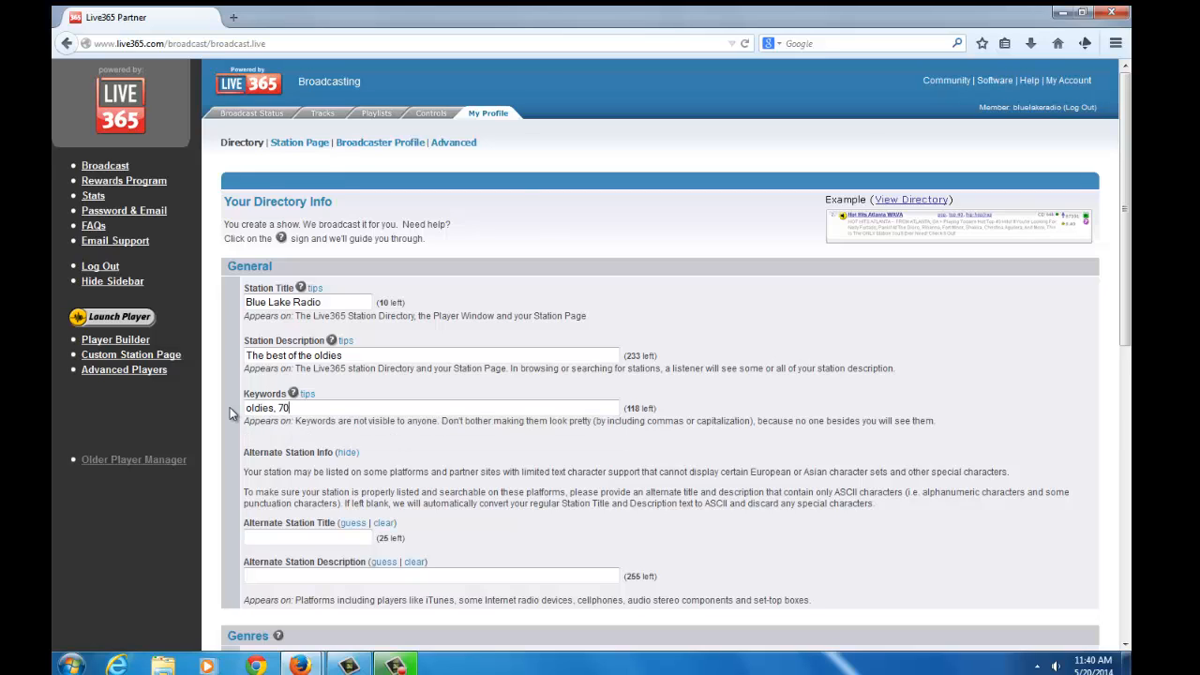
type("'s, 60's")
Set the station's Genre 3 to Indie Pop
scroll(660, 318, "down", 3)
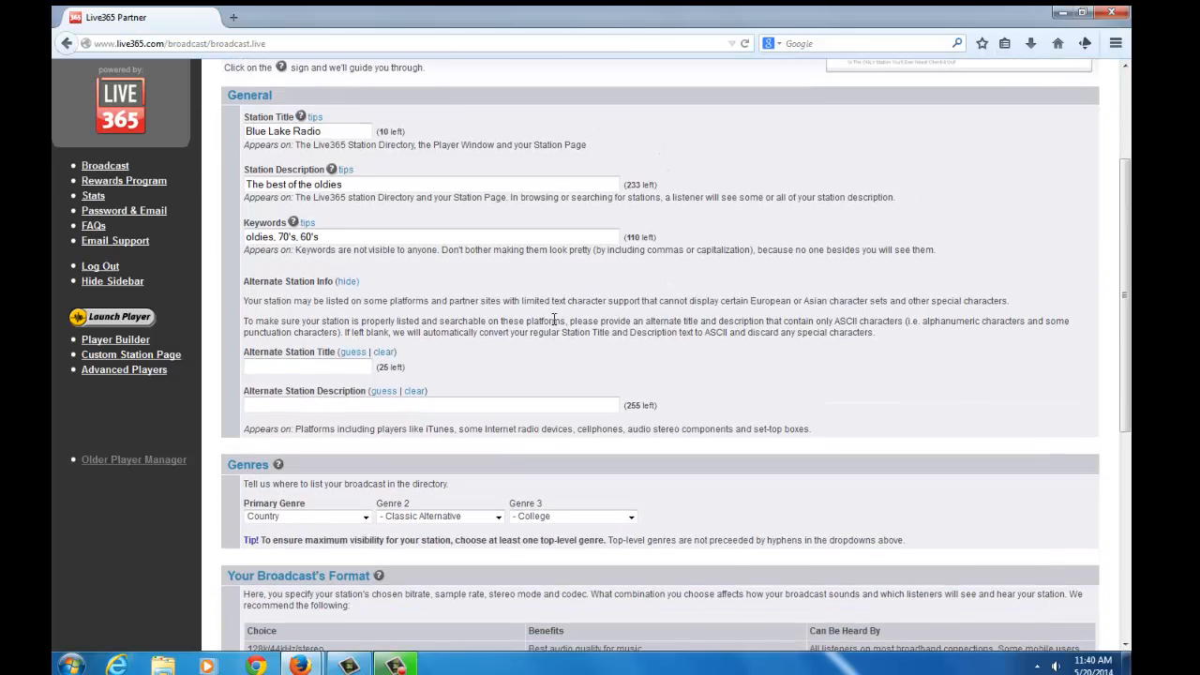
scroll(701, 296, "down", 2)
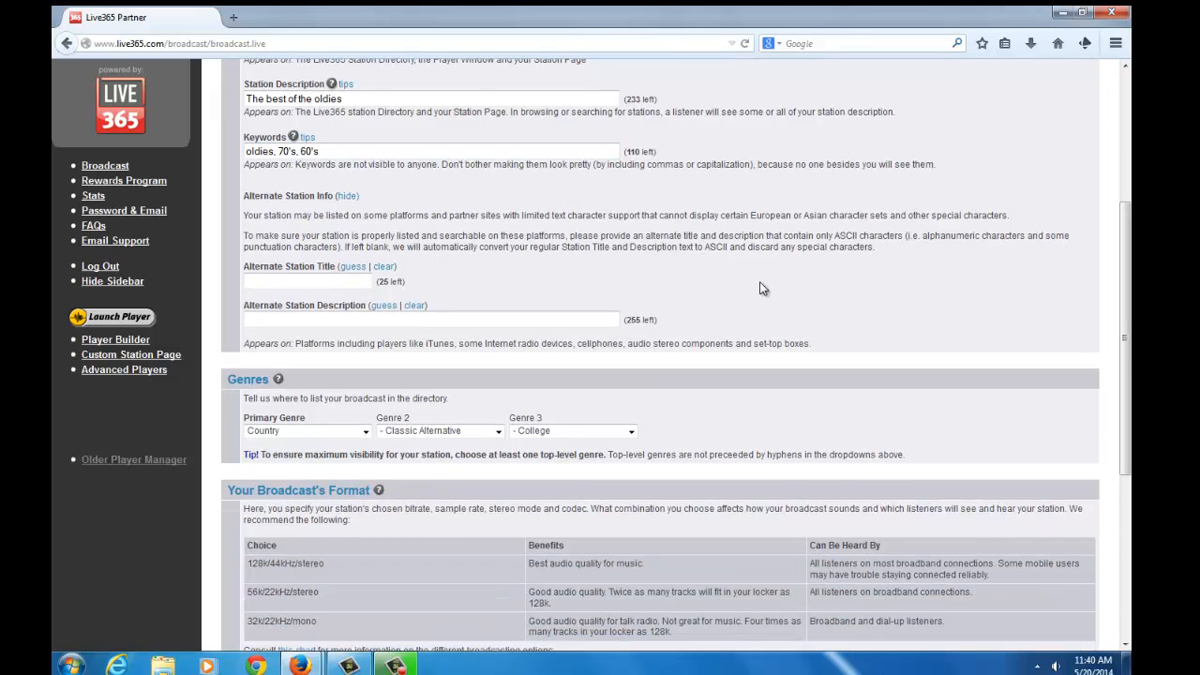
scroll(767, 283, "down", 3)
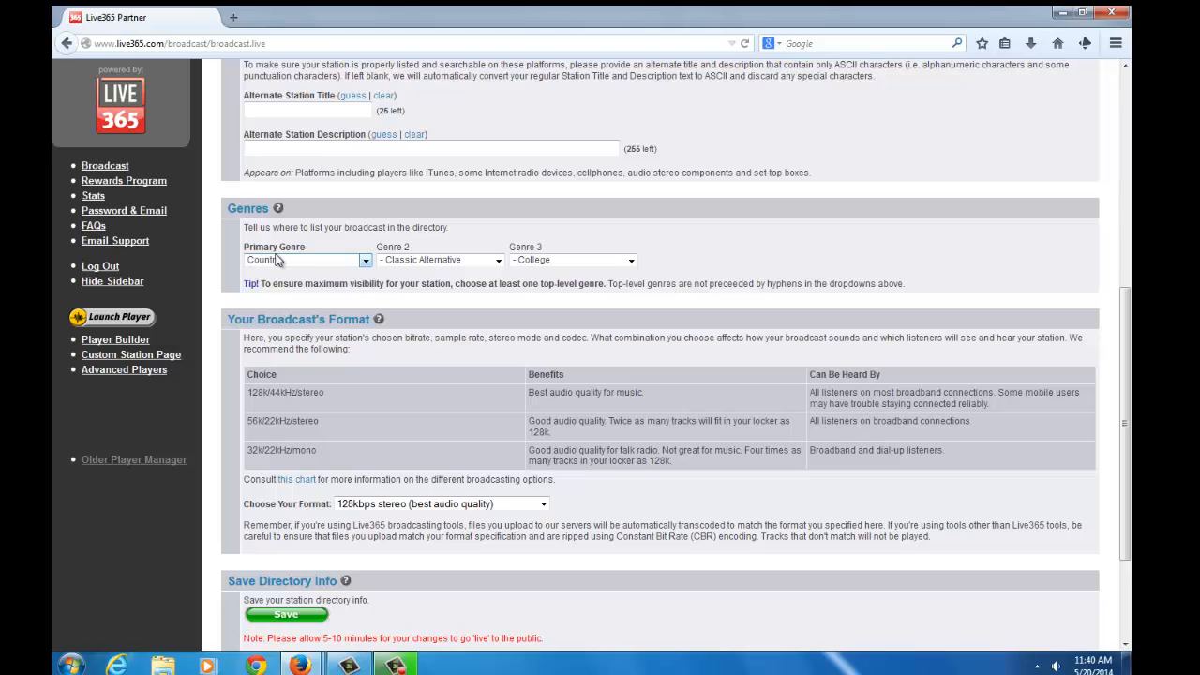
left_click(569, 261)
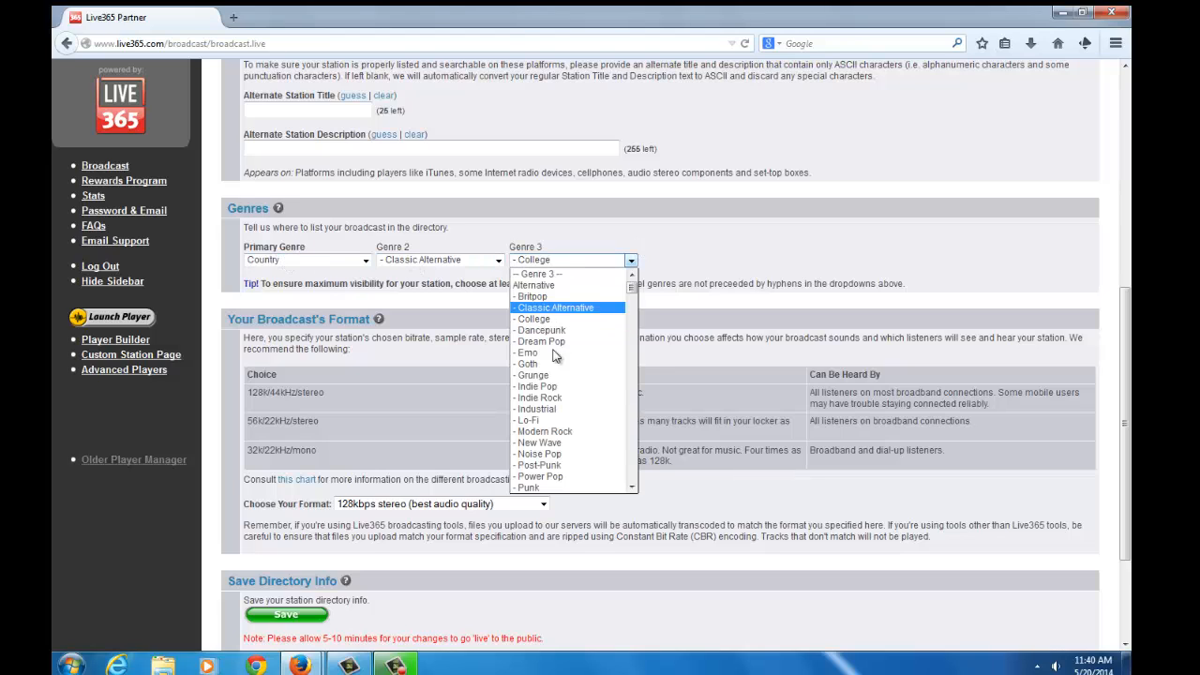
left_click(544, 387)
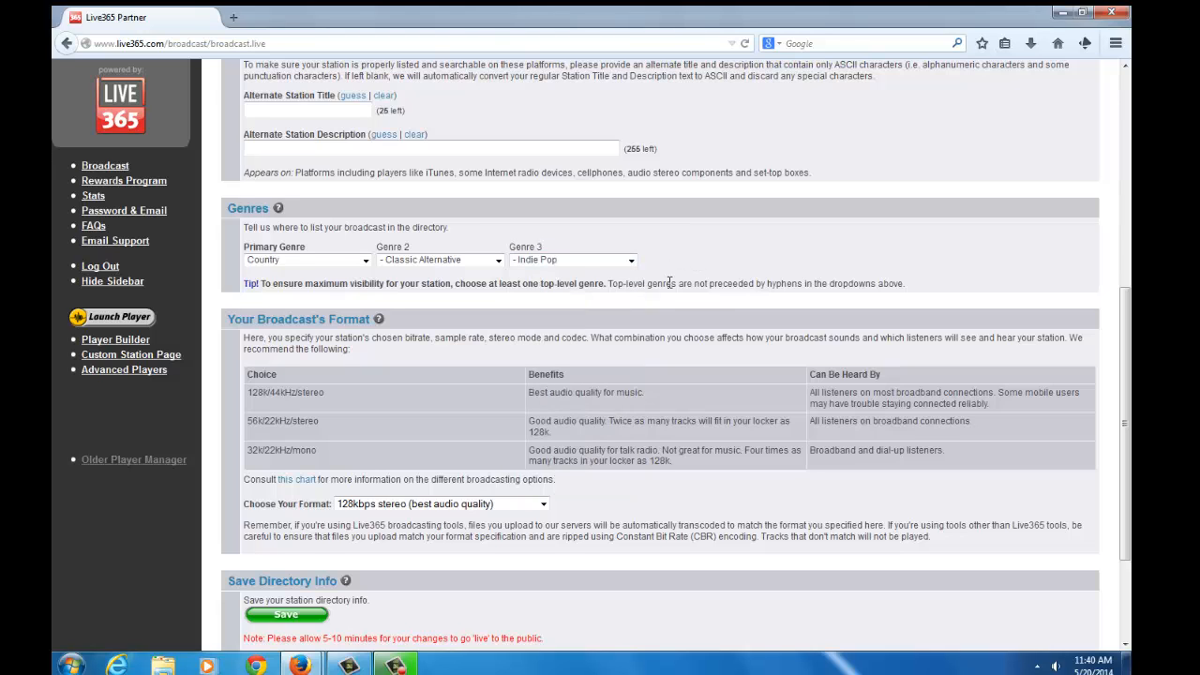
Review the available broadcast formats, keep 128kbps stereo (best audio quality) and save the directory info
scroll(669, 284, "down", 3)
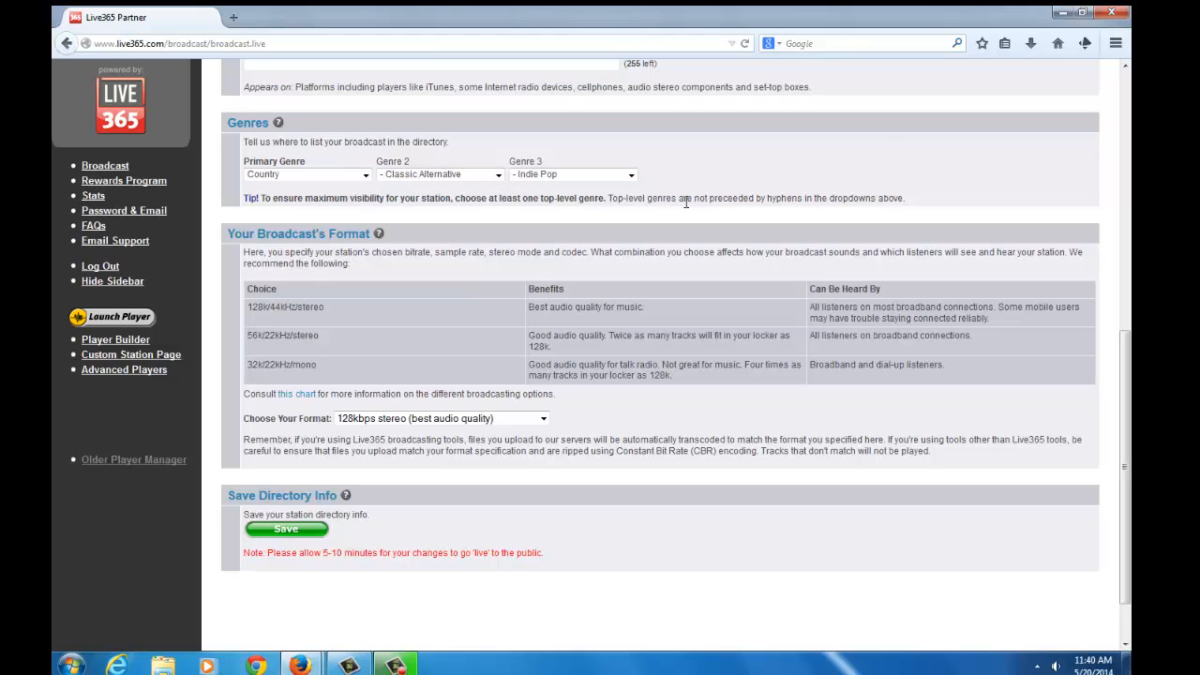
left_click(478, 421)
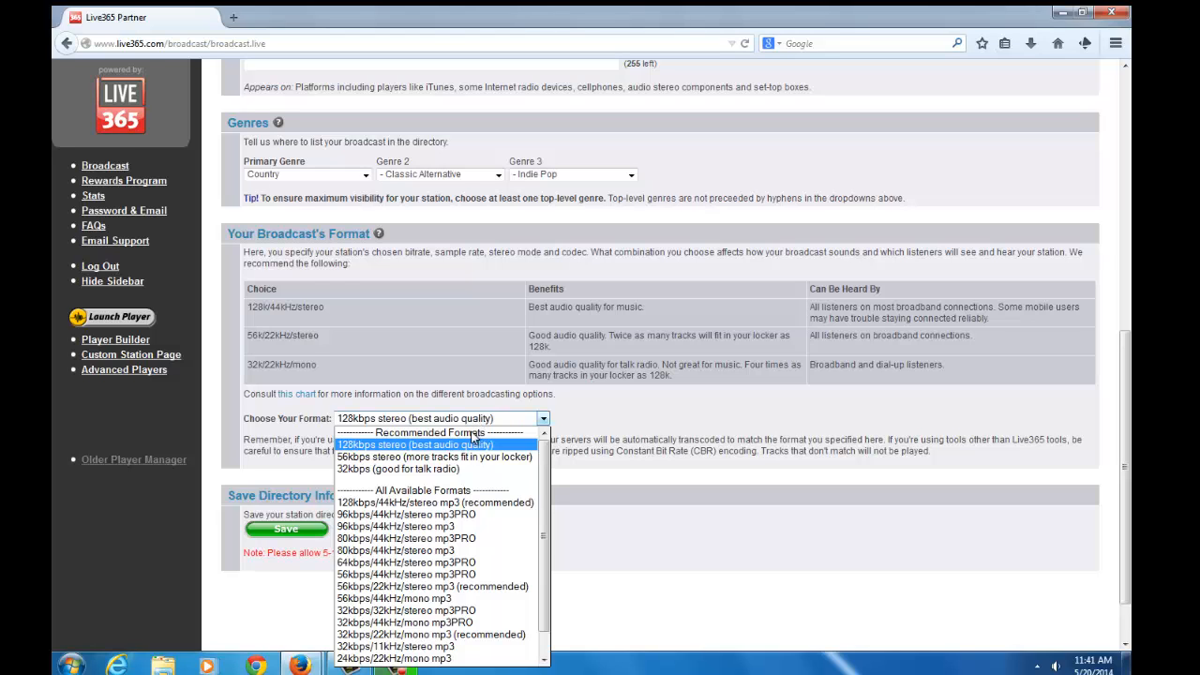
left_click(595, 421)
left_click(463, 422)
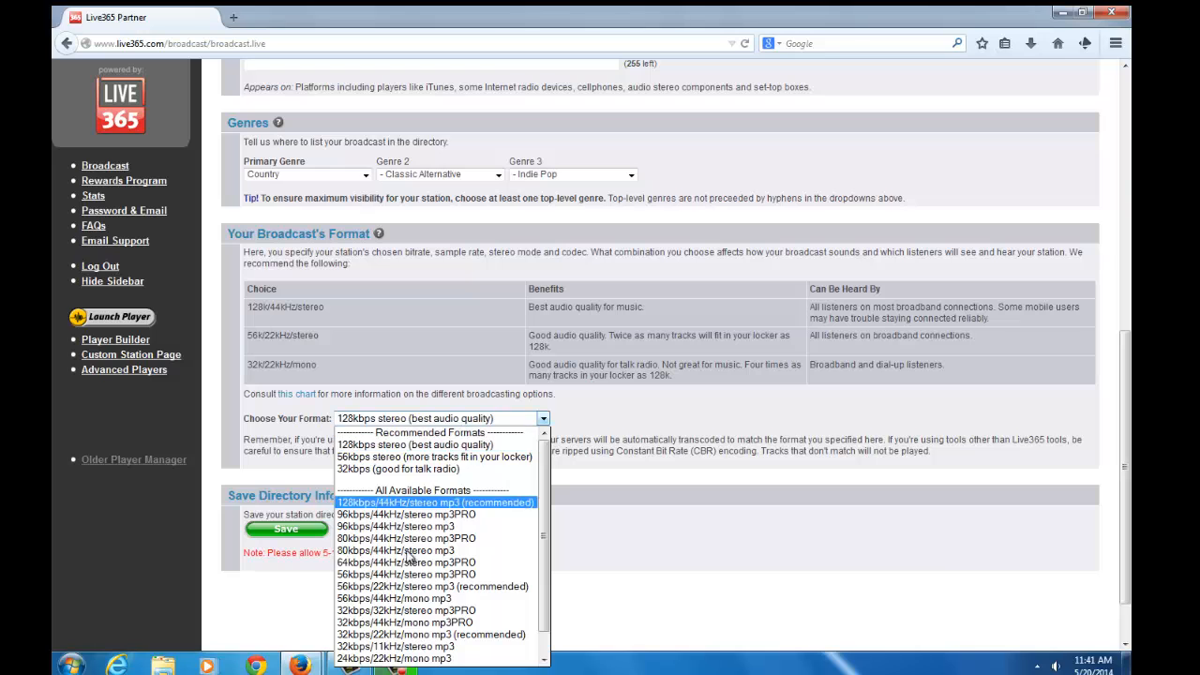
left_click(611, 427)
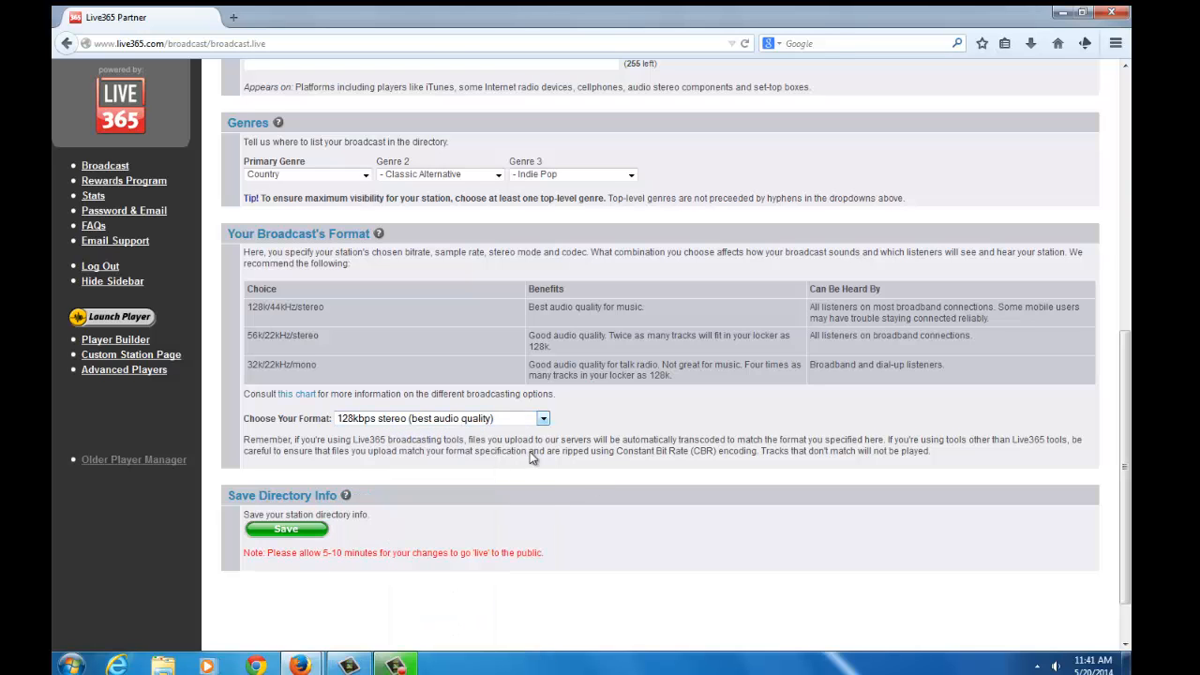
left_click(306, 531)
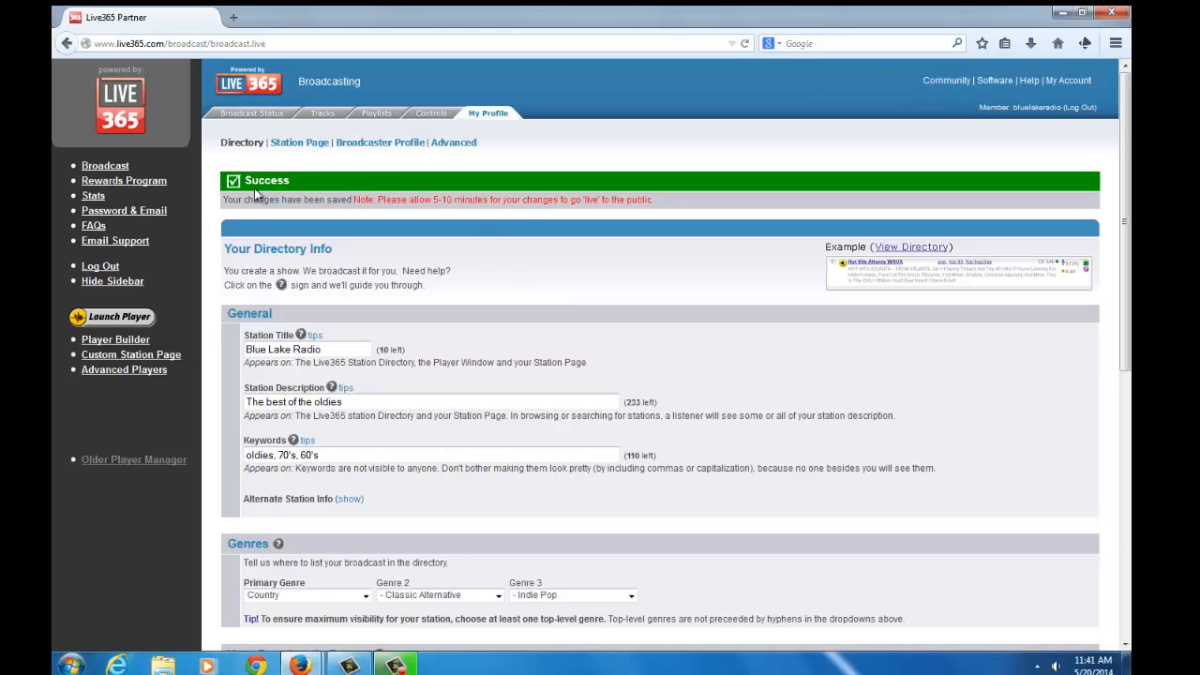
Check the station title and listing details in the Broadcast Status station summary
left_click(266, 115)
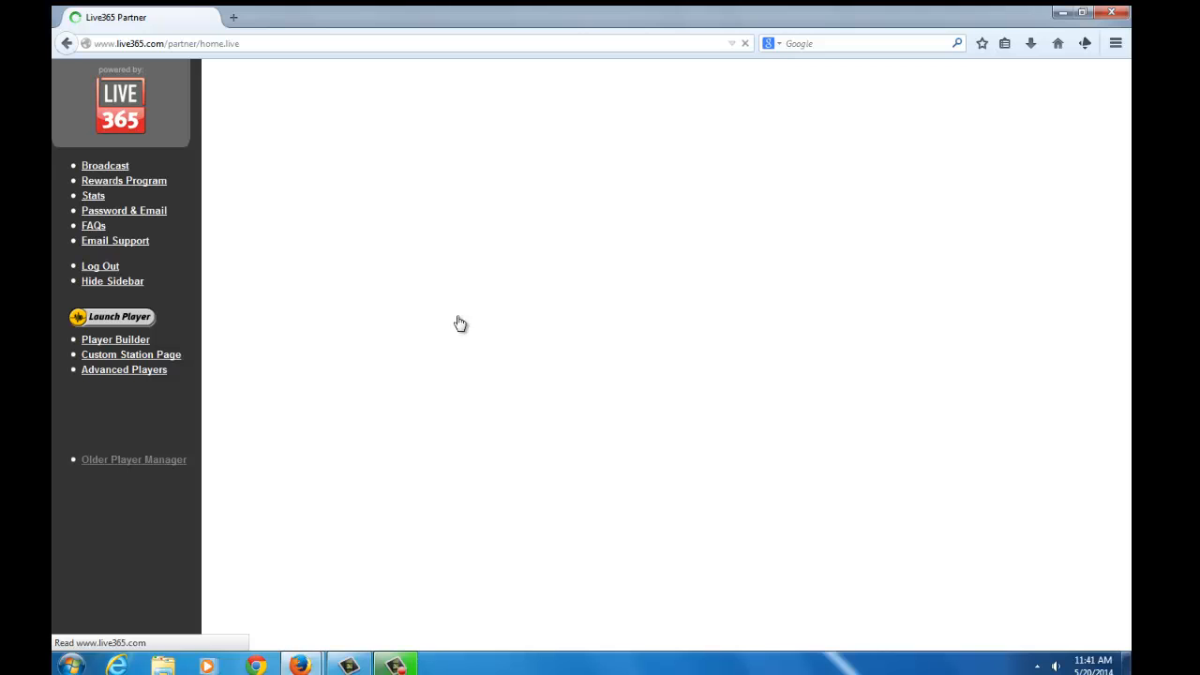
scroll(375, 319, "down", 2)
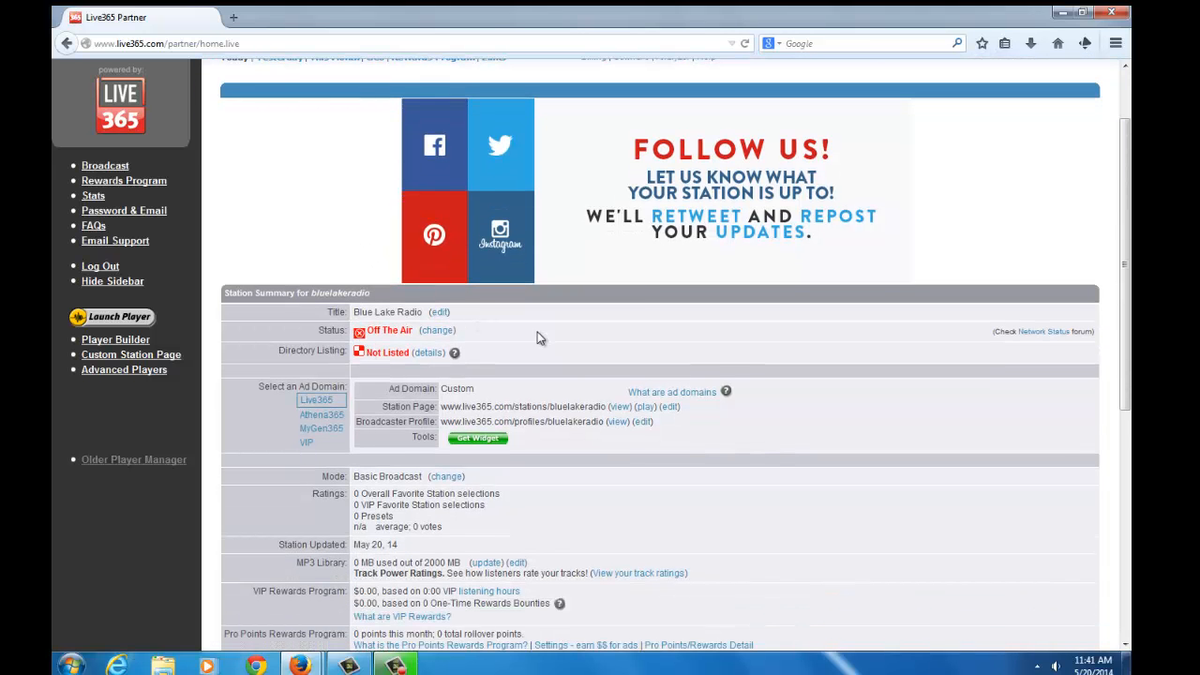
scroll(541, 342, "up", 2)
left_click(488, 114)
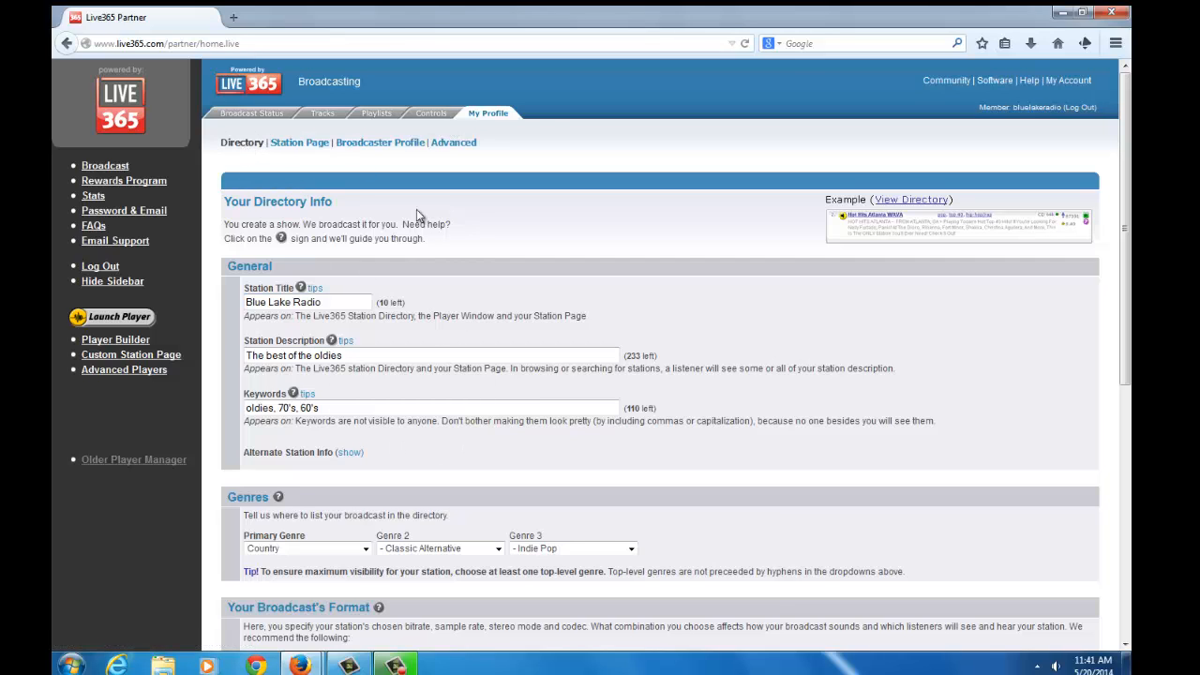
left_click(307, 145)
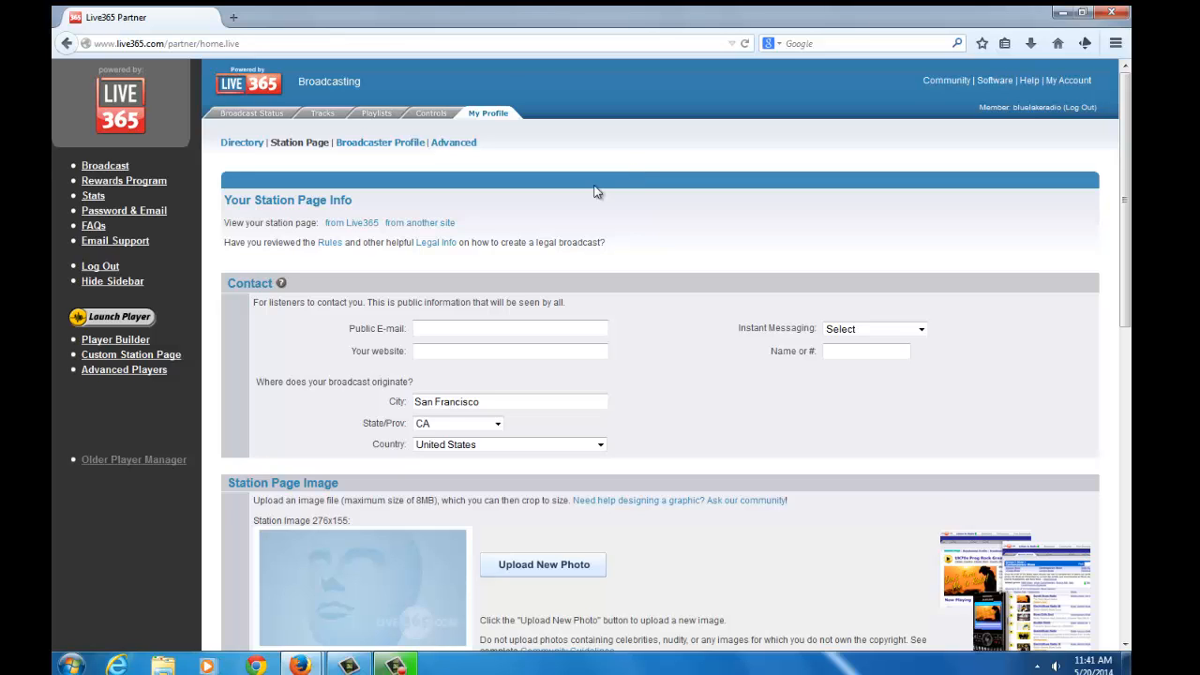
left_click(462, 327)
type("test@gmail.com")
left_click(532, 349)
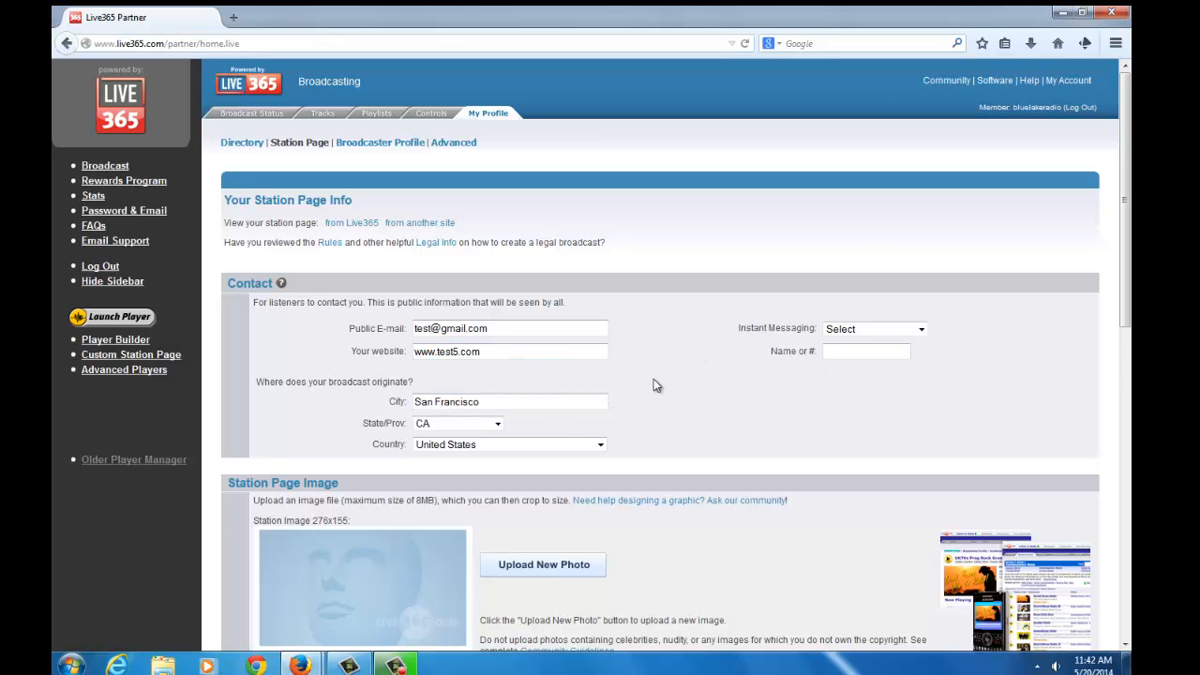
Upload the desktop image blue_lake_radio.png as the new Station Page image
scroll(657, 385, "down", 3)
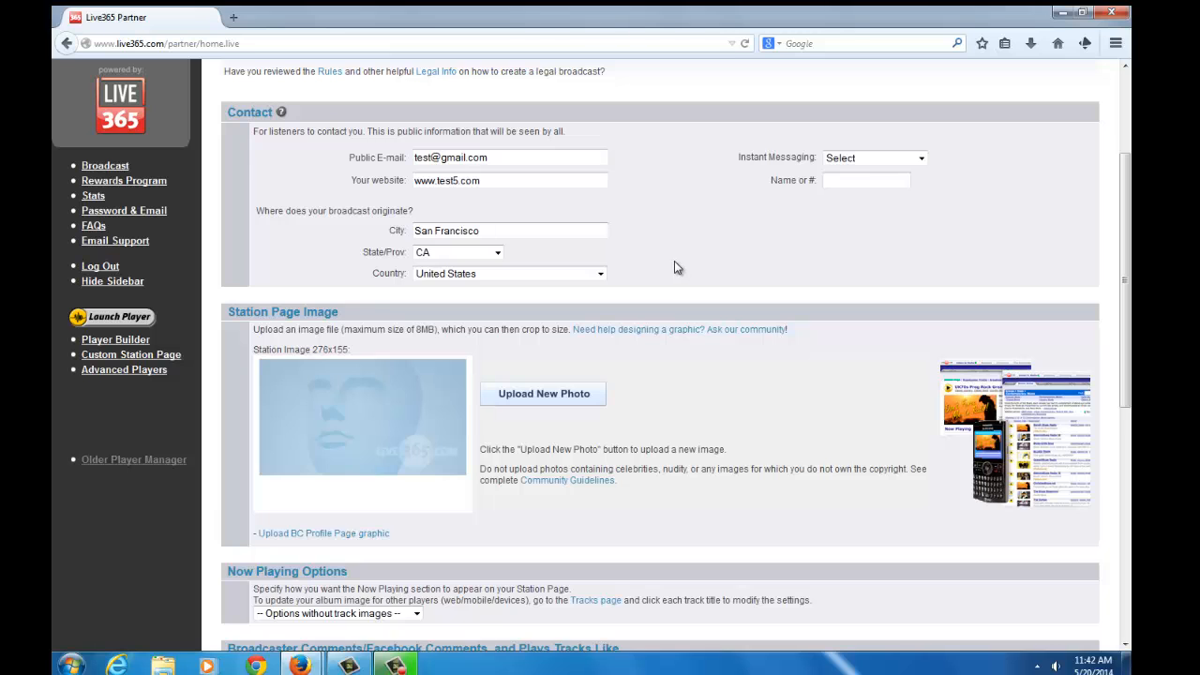
scroll(674, 262, "down", 2)
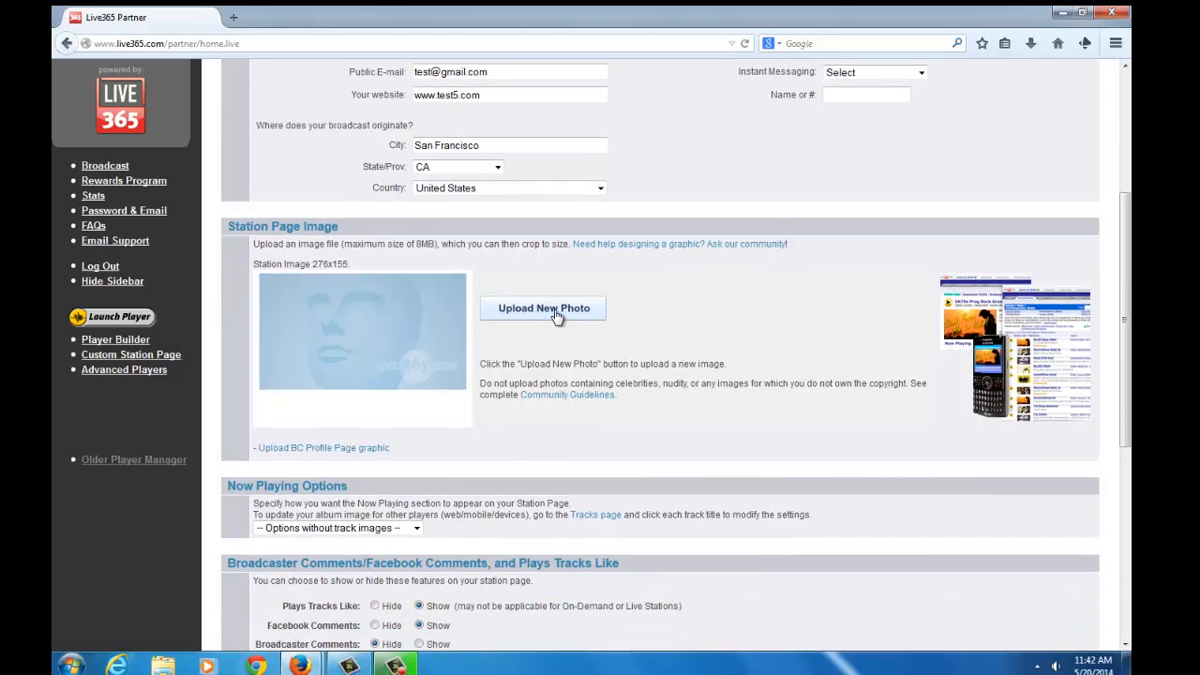
left_click(556, 317)
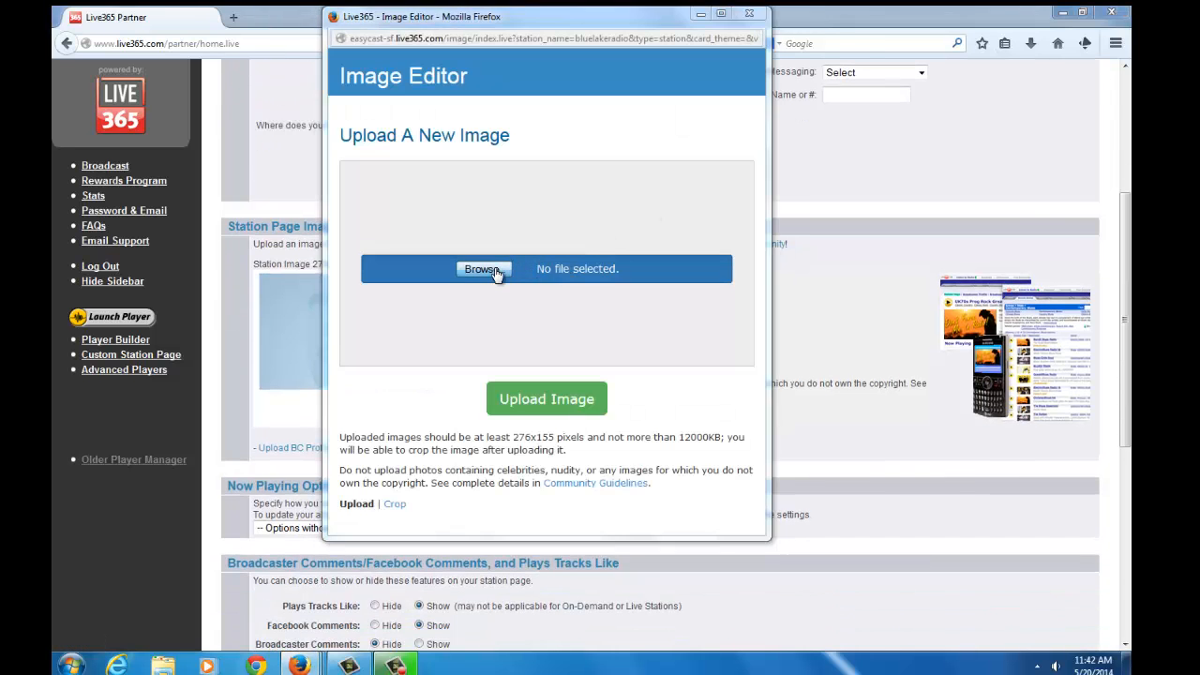
left_click(482, 269)
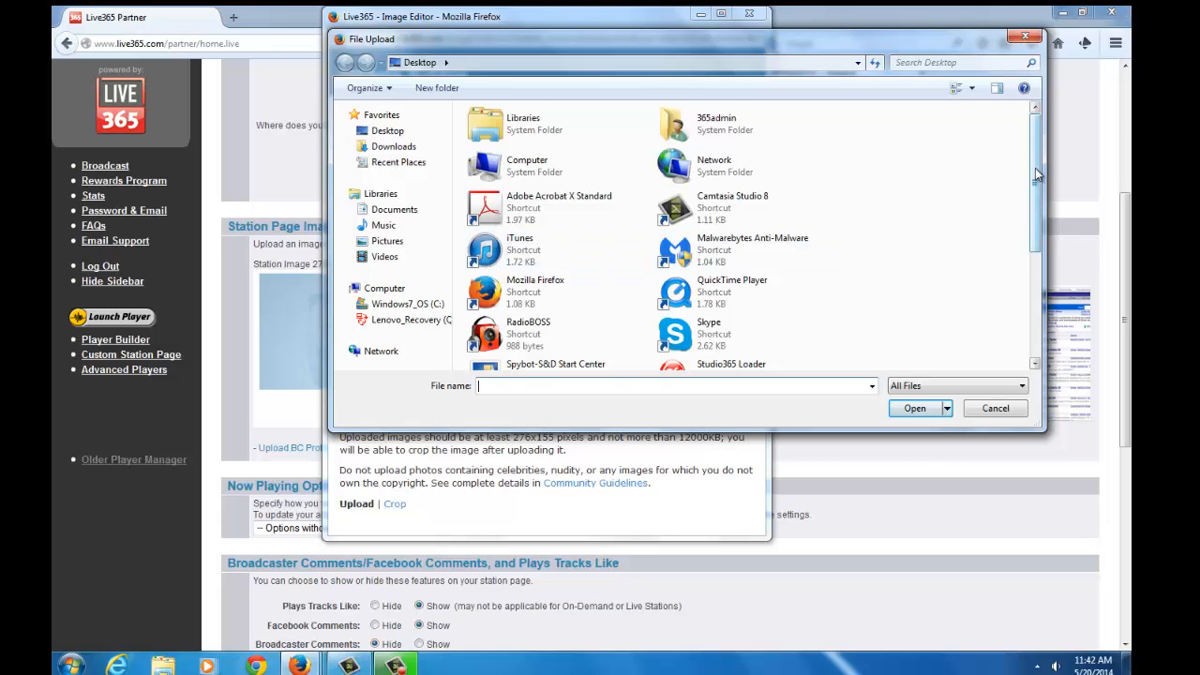
left_click_drag(1035, 175, 1035, 273)
left_click(535, 263)
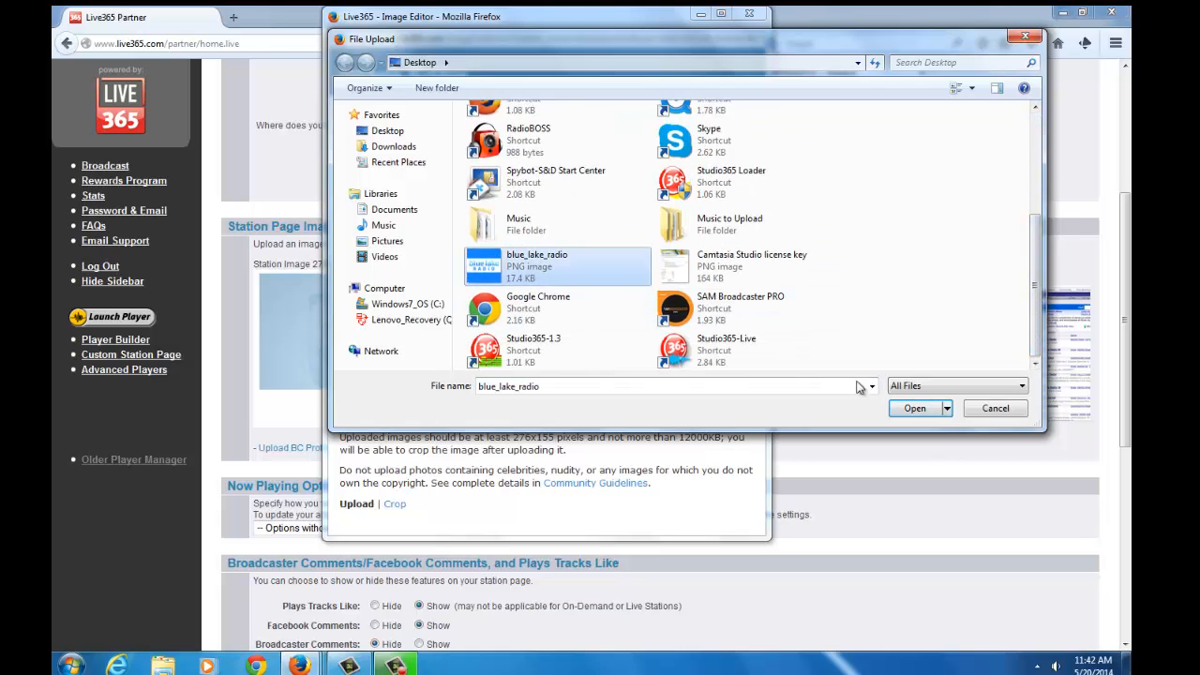
left_click(921, 409)
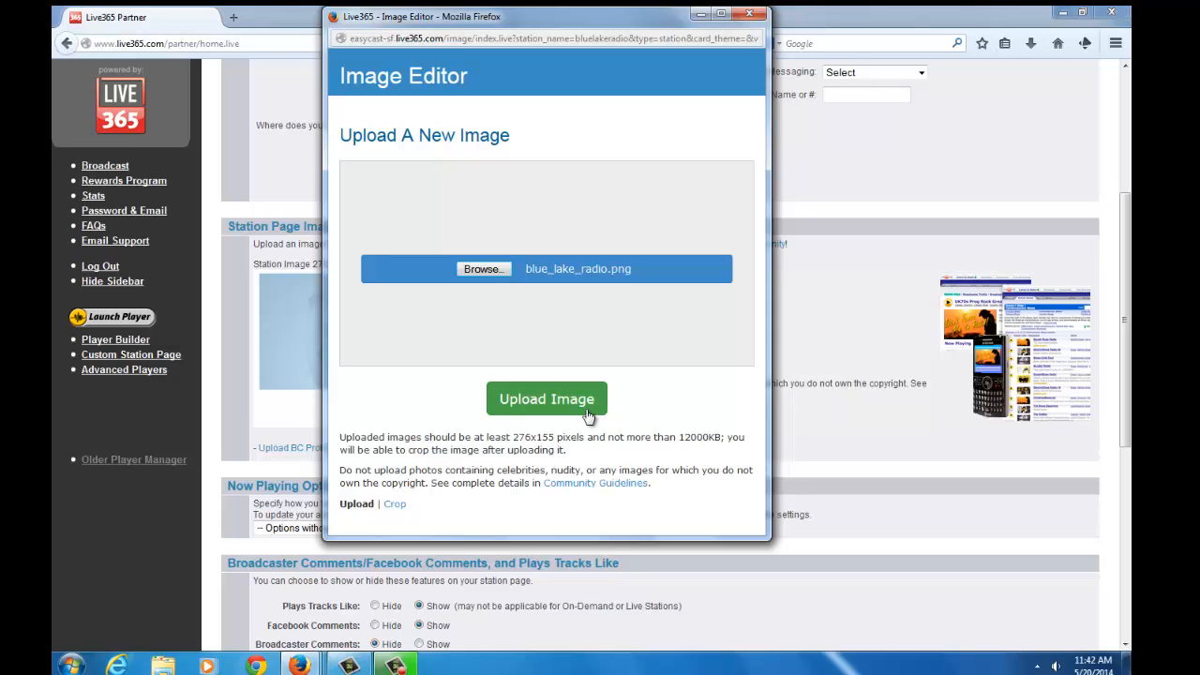
left_click(581, 412)
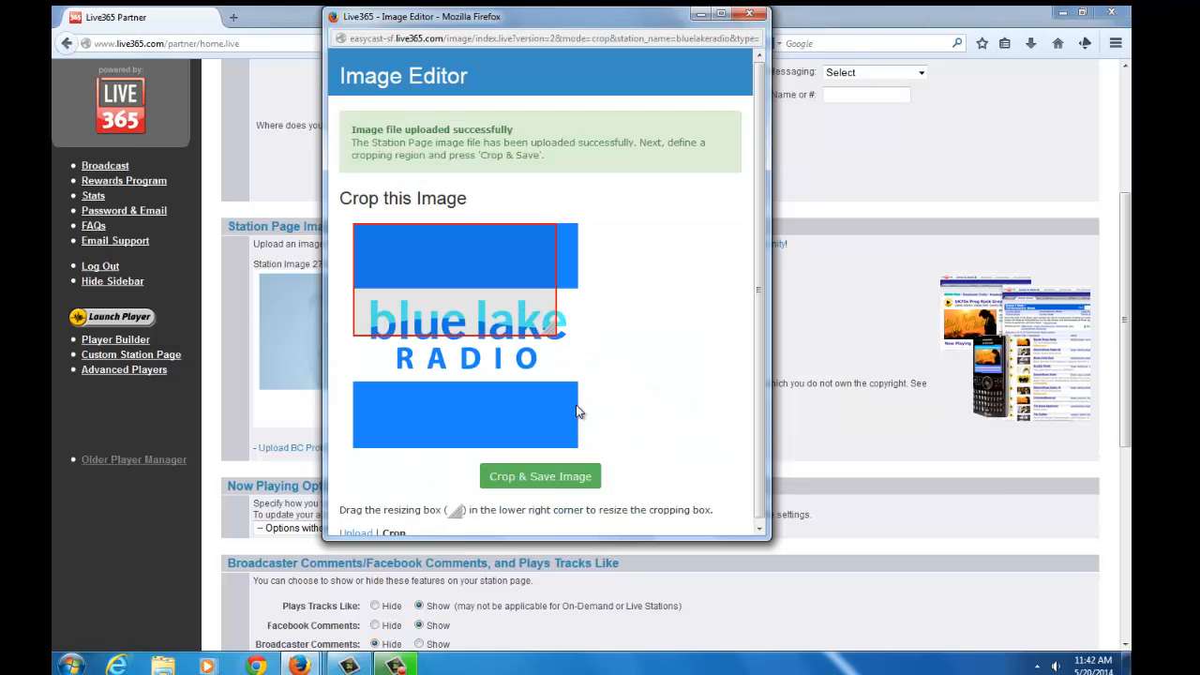
Crop the uploaded station image around the blue lake RADIO logo, save it and close the Image Editor
left_click_drag(512, 289, 517, 345)
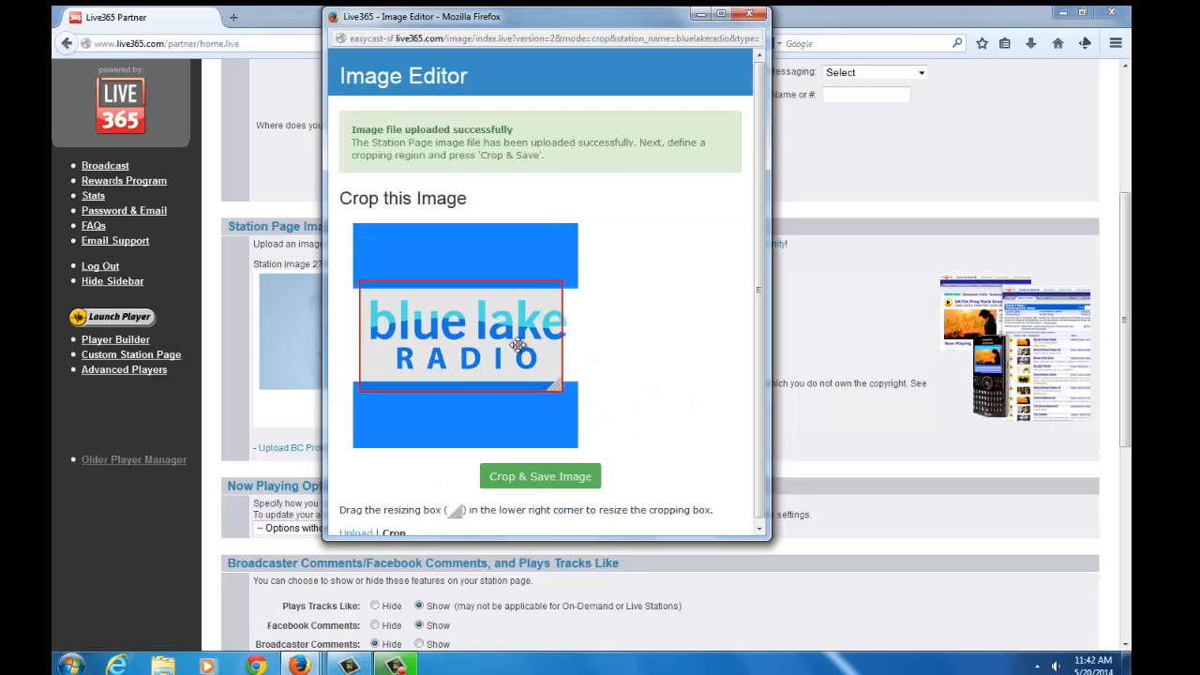
left_click_drag(555, 385, 551, 354)
left_click(552, 478)
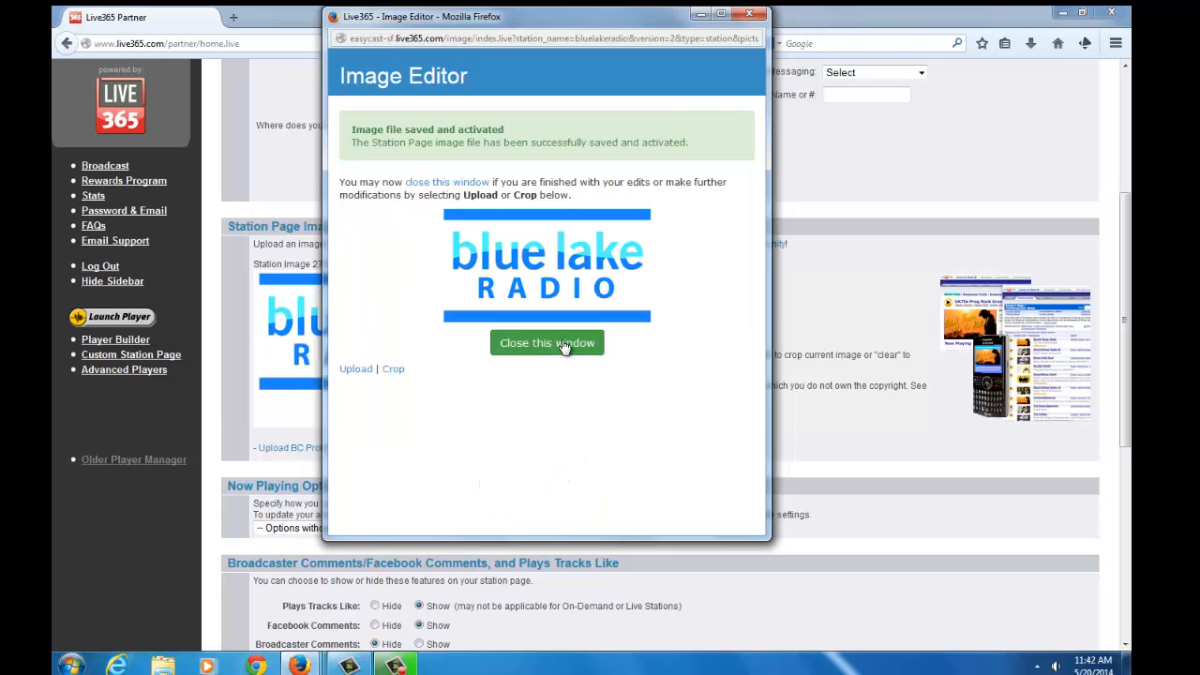
left_click(565, 344)
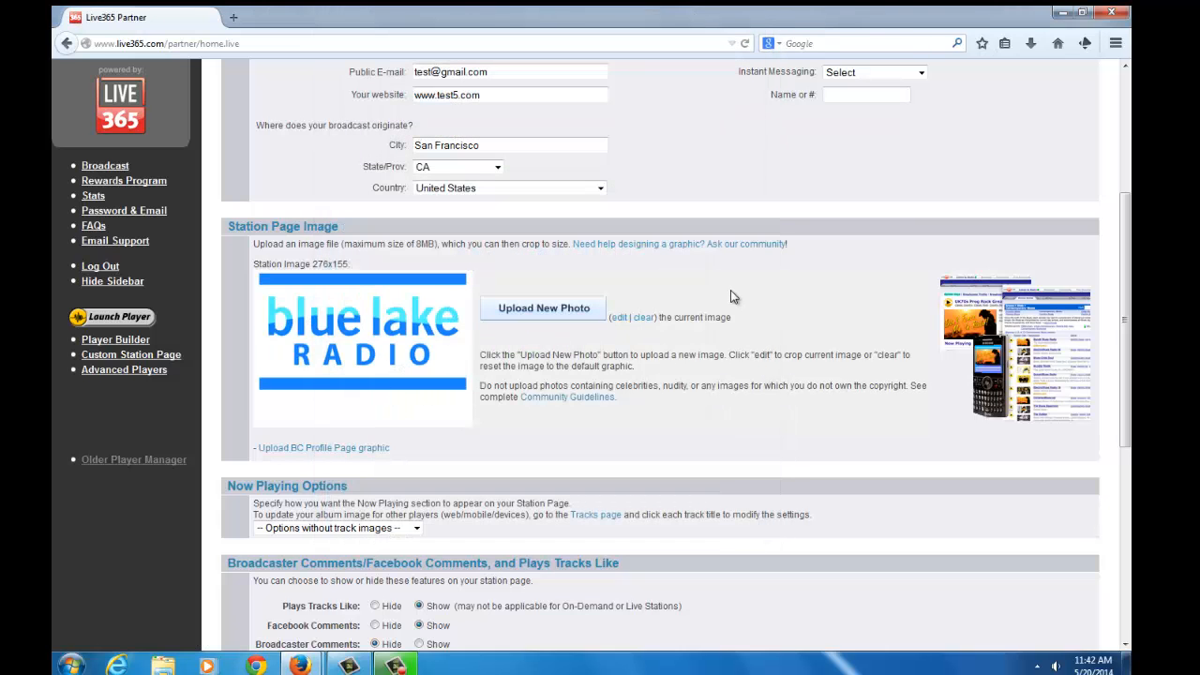
Check which display choices the Now Playing Options offer and keep the current selection
scroll(732, 296, "down", 3)
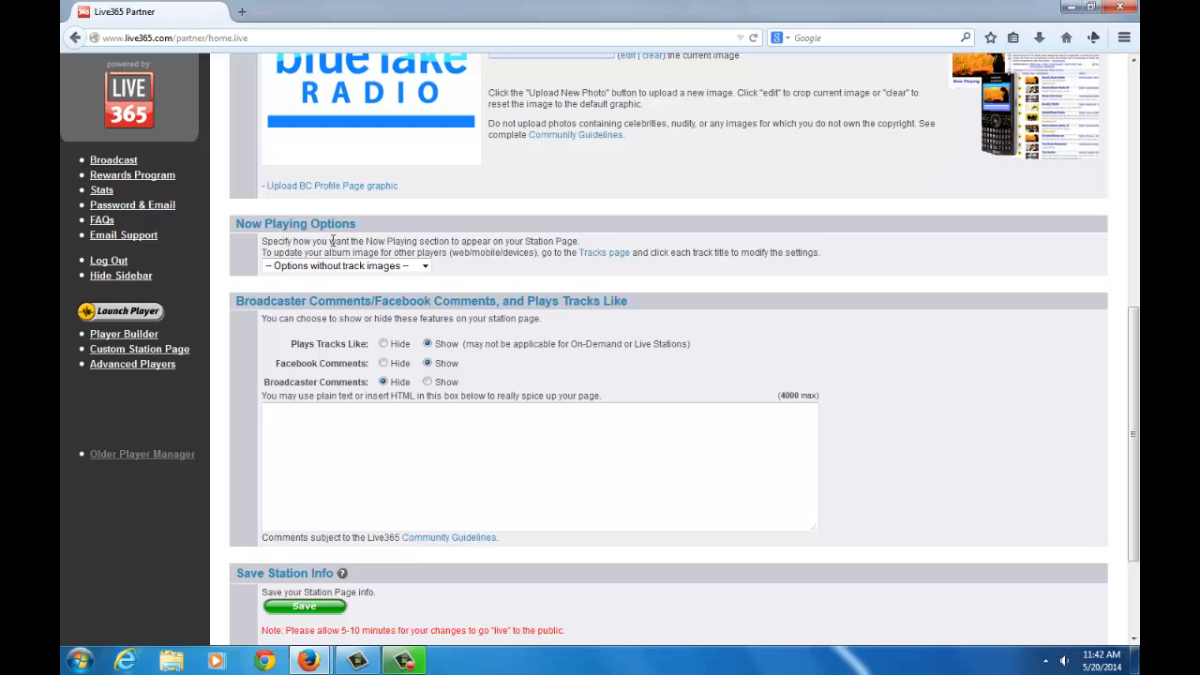
left_click(356, 266)
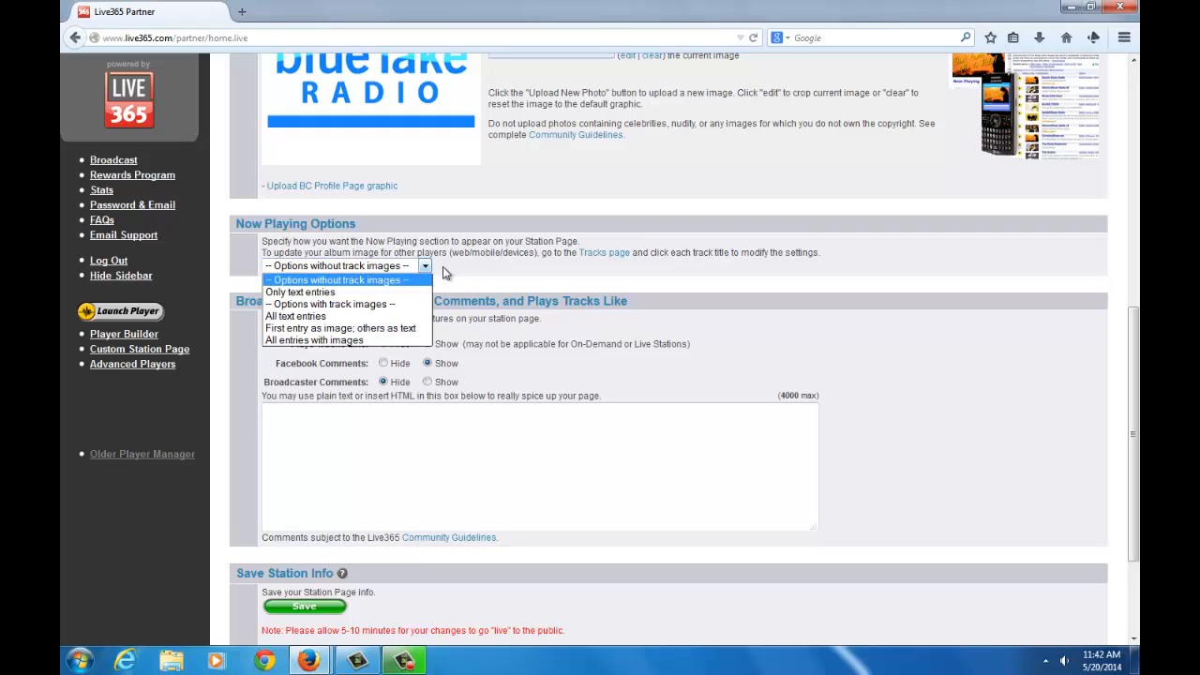
left_click(444, 267)
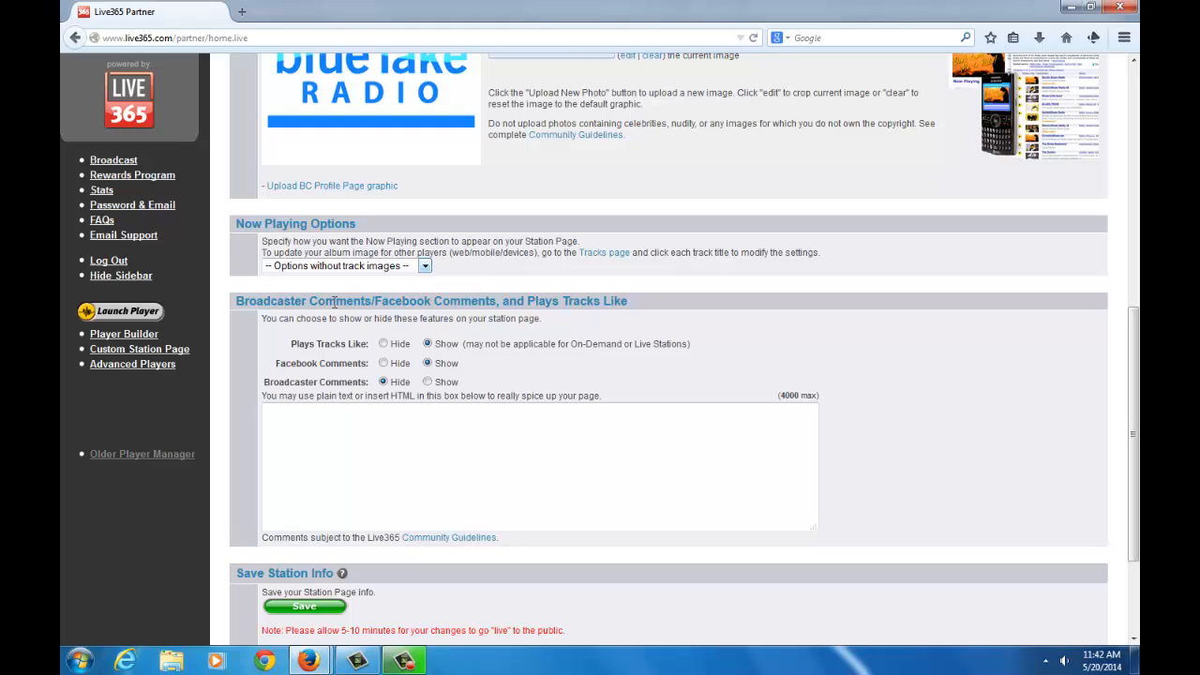
Try to save the Station Page info
scroll(501, 291, "down", 3)
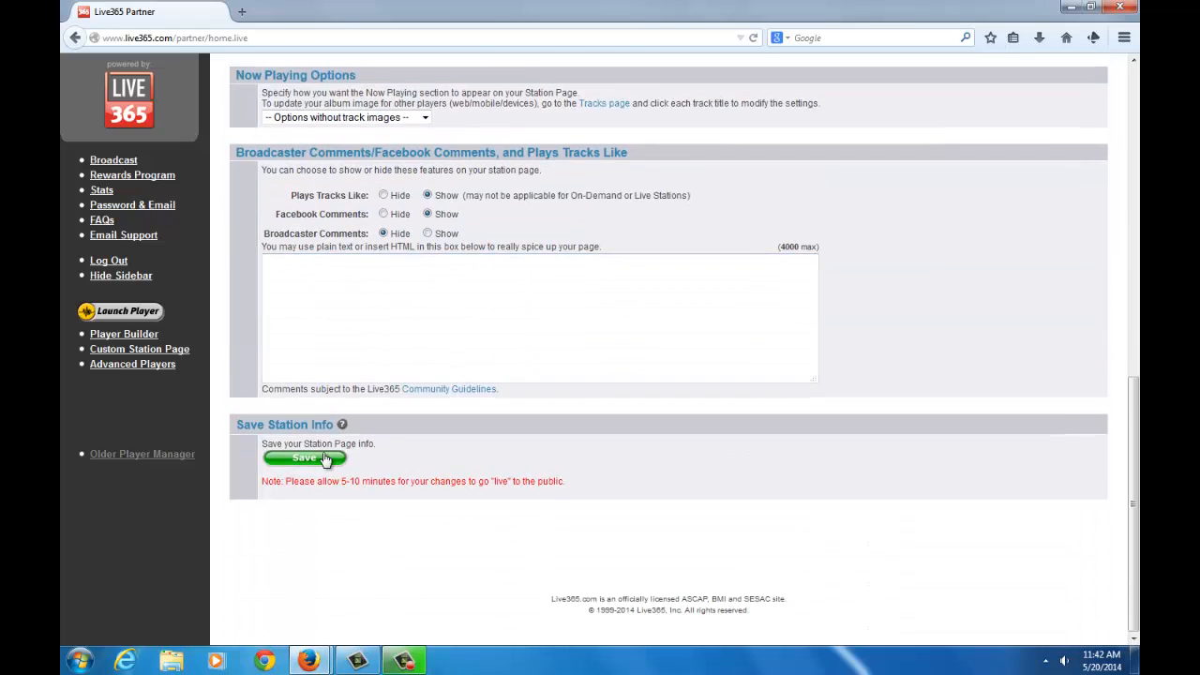
left_click(319, 458)
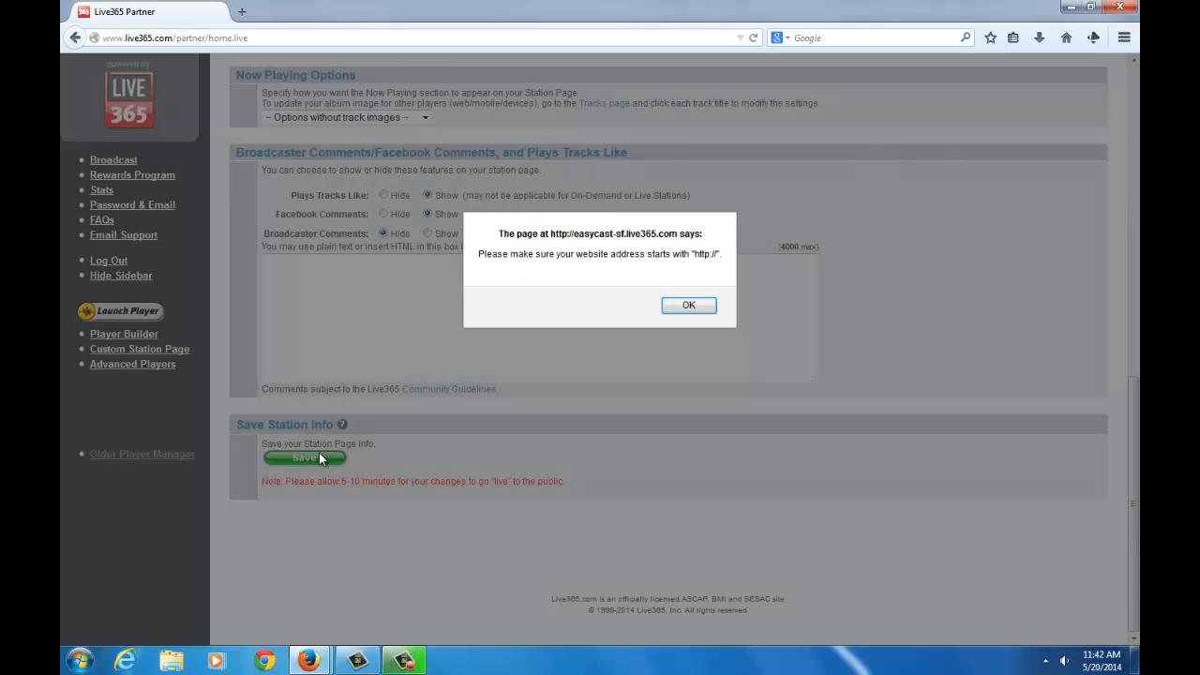
left_click(688, 305)
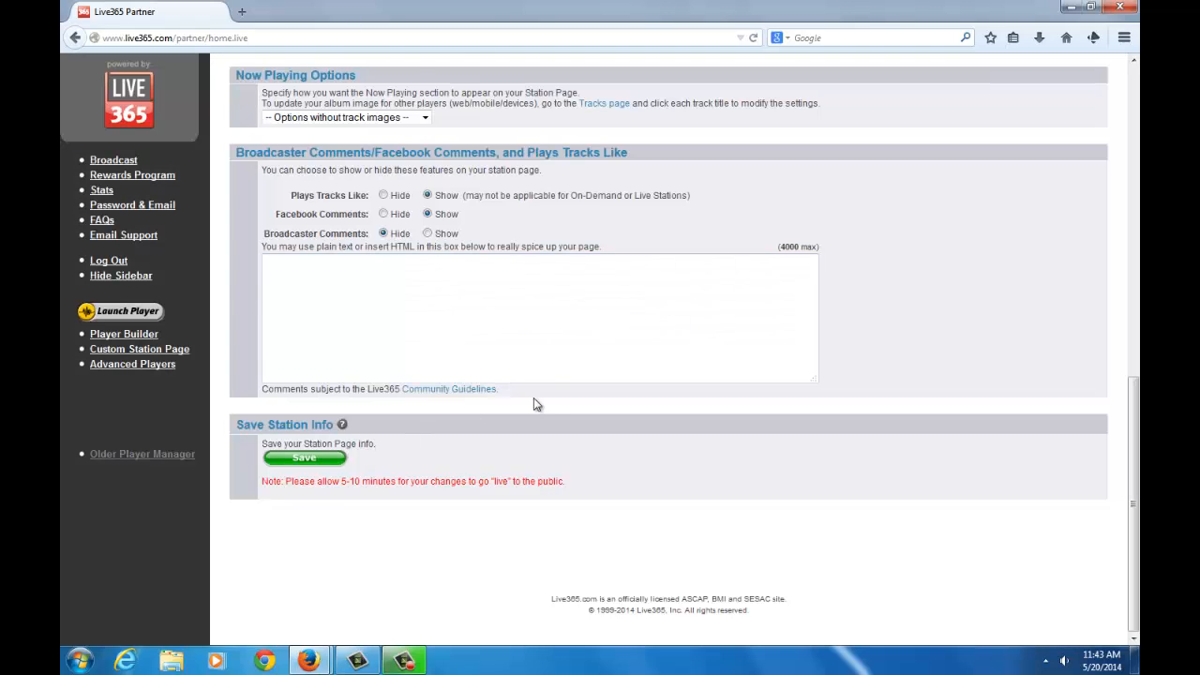
Find the Station Page address in the Broadcast Status station summary and select it for copying
scroll(551, 408, "up", 8)
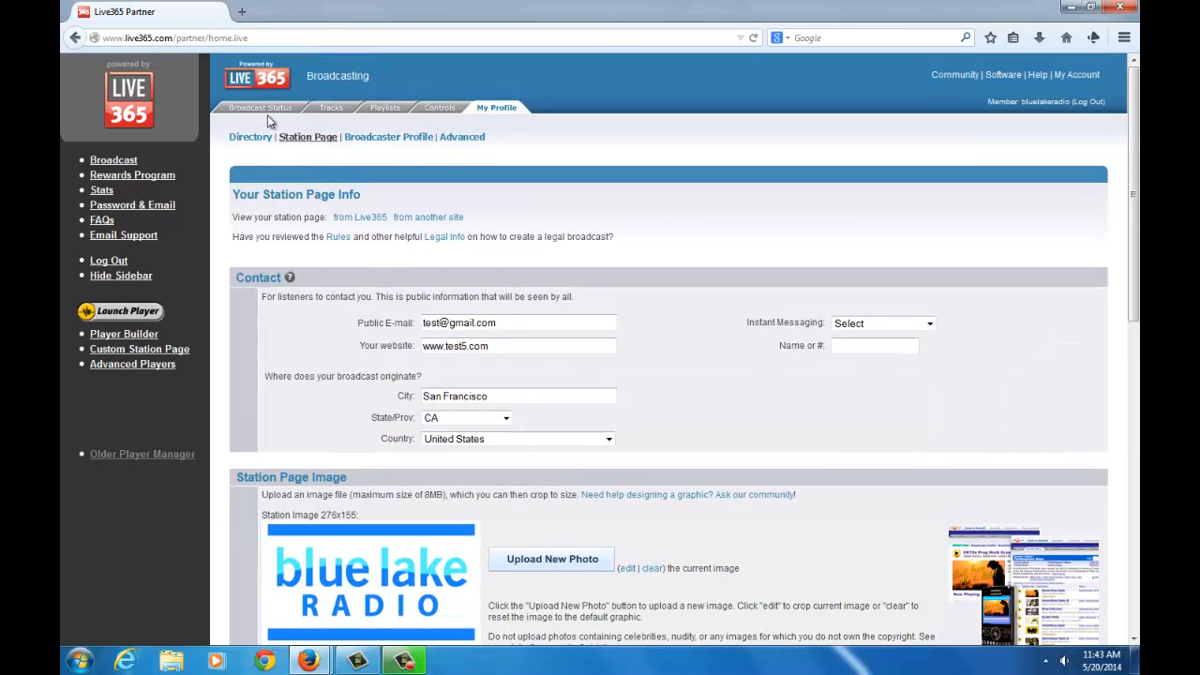
left_click(309, 138)
left_click(564, 346)
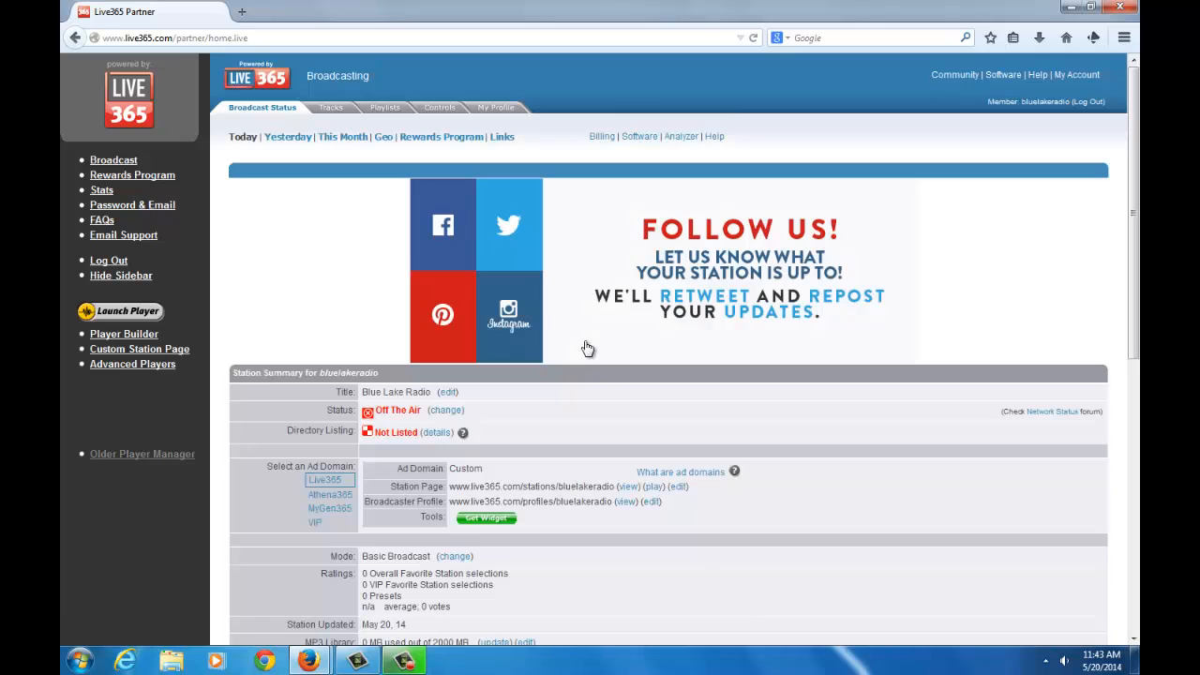
scroll(579, 348, "down", 6)
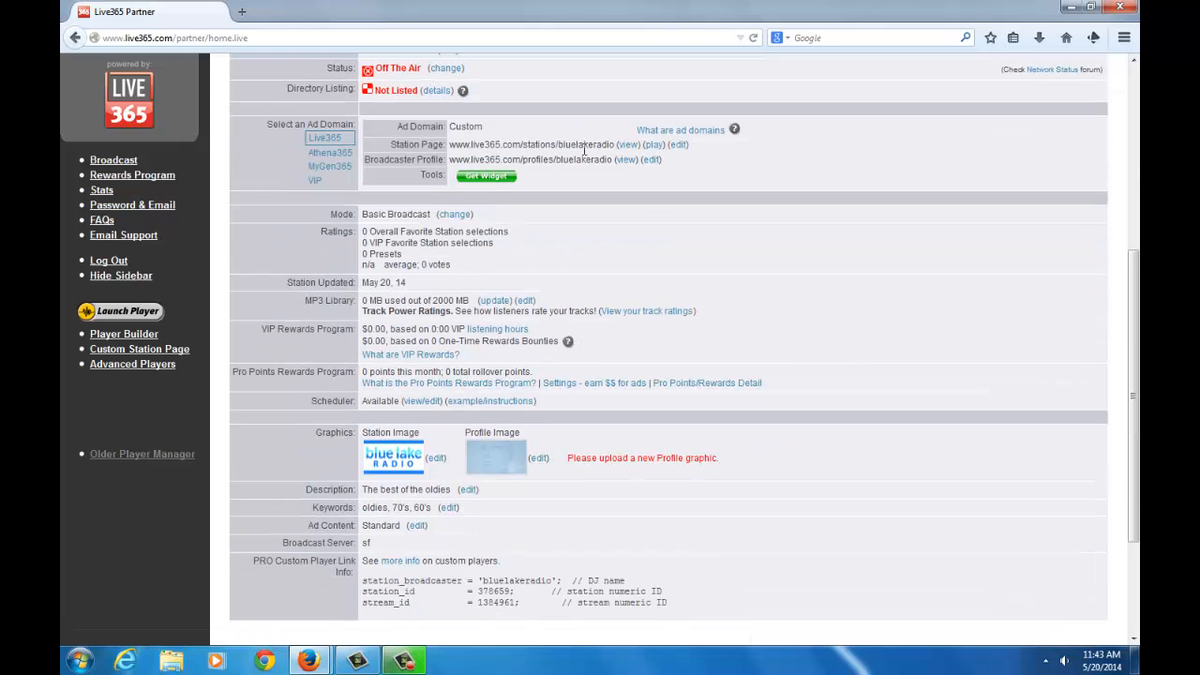
left_click_drag(450, 144, 607, 148)
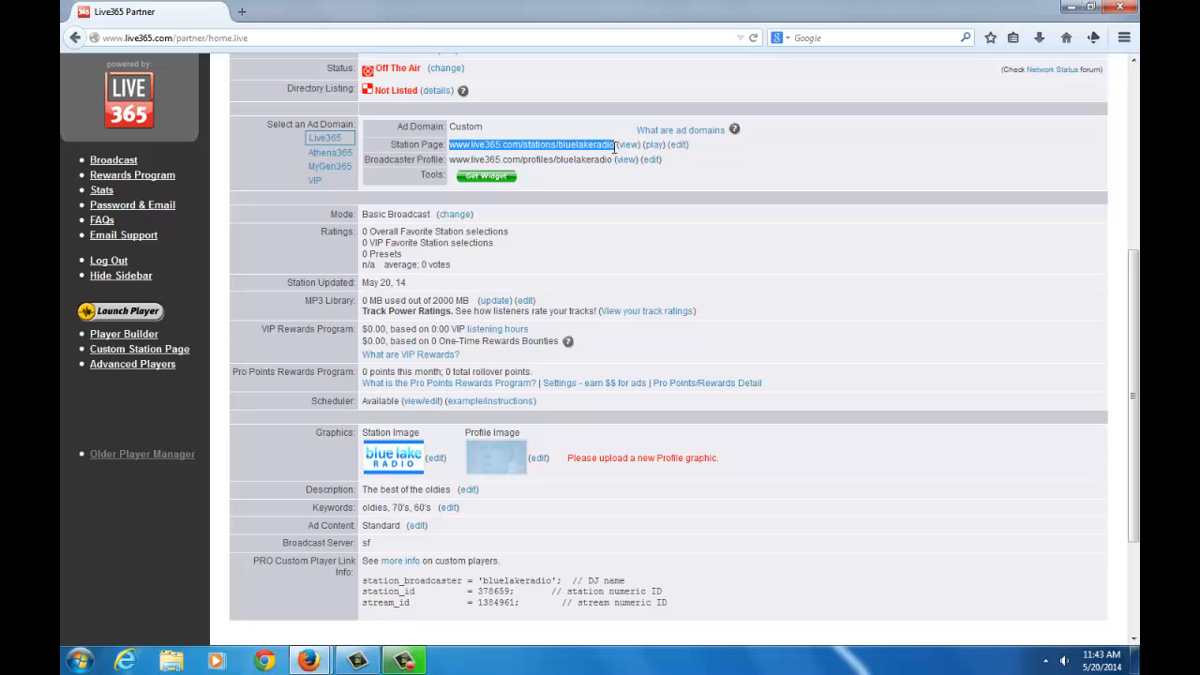
left_click(242, 12)
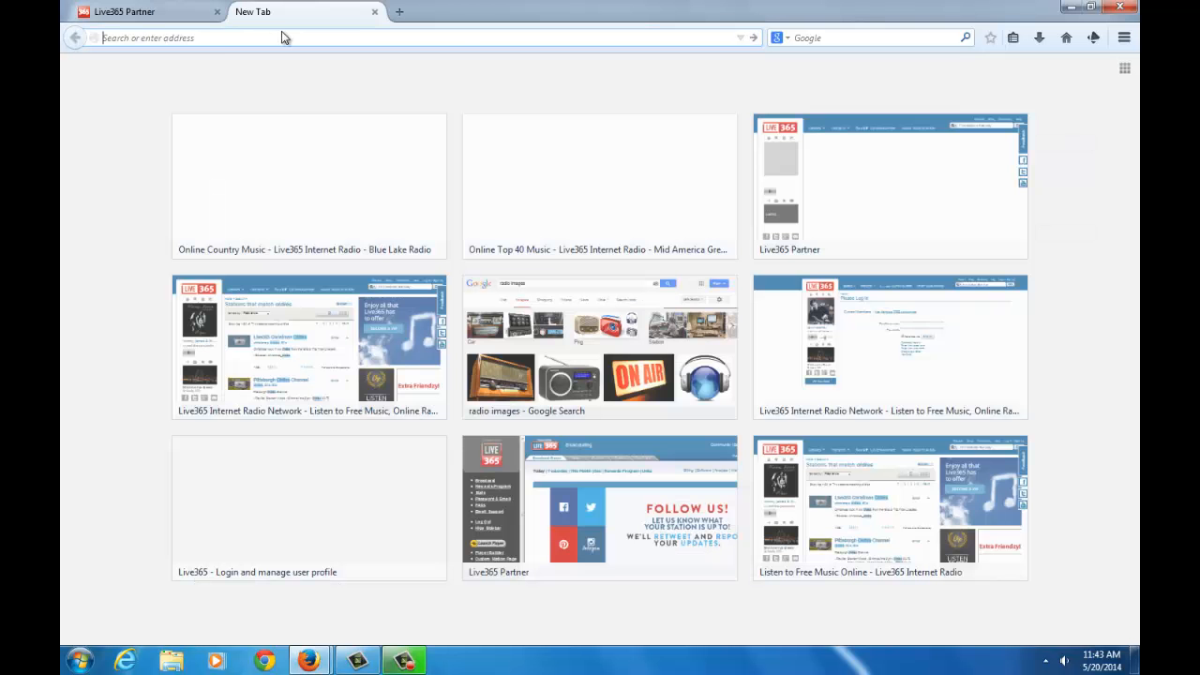
type("www.live365.com/stations/bluelakeradio")
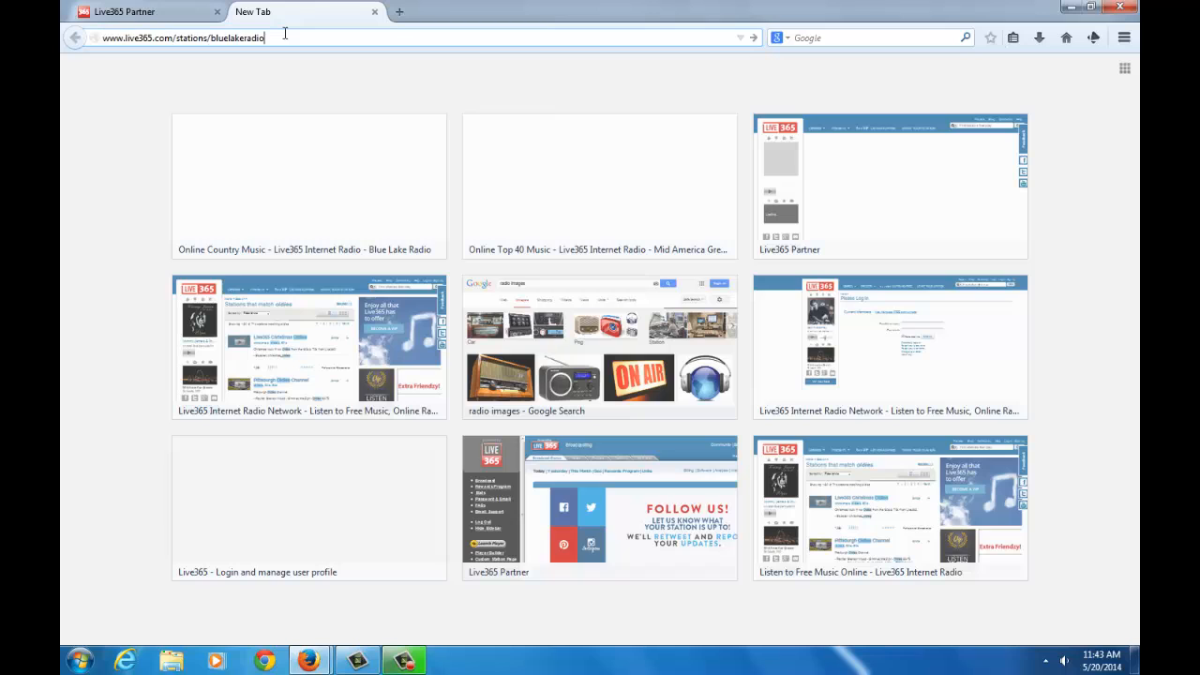
key("Return")
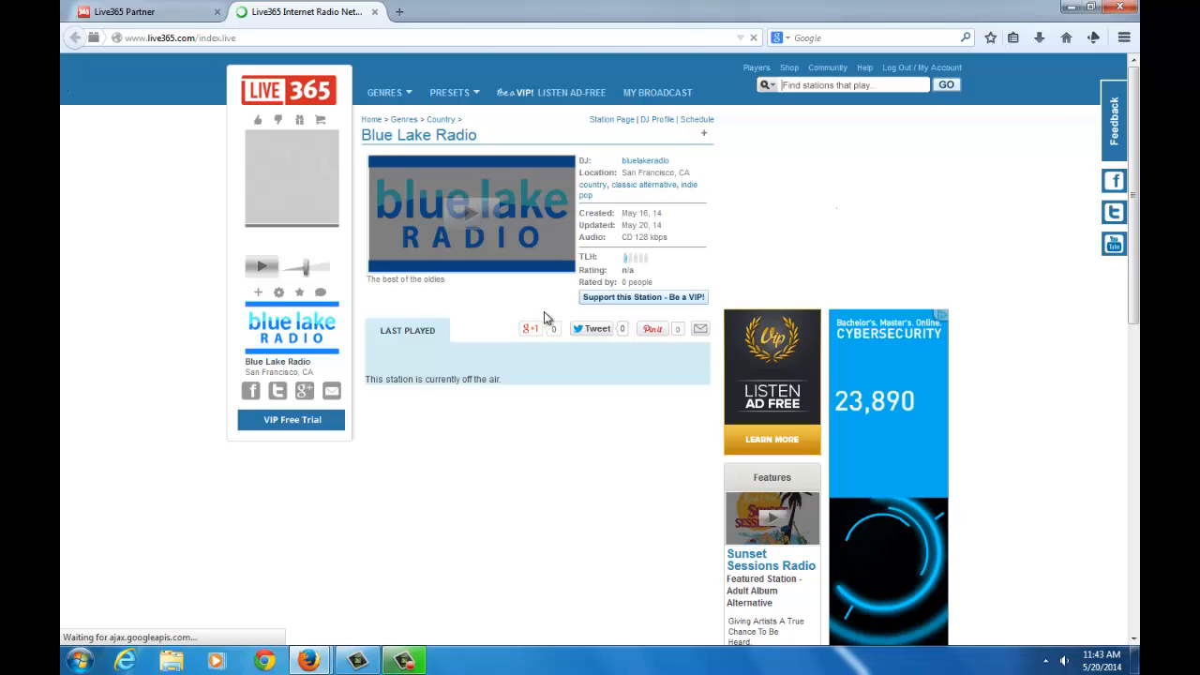
Examine the public station page down to its comment box and the broadcaster comments section, and close its tab
scroll(561, 297, "down", 1)
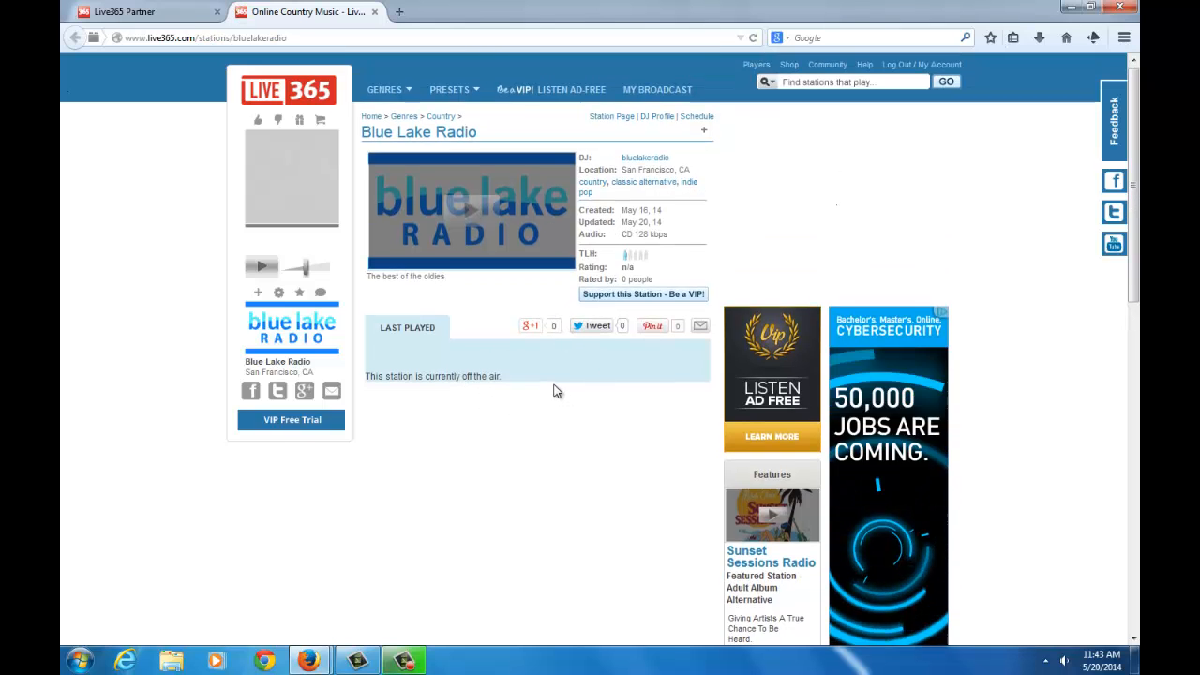
scroll(543, 337, "down", 5)
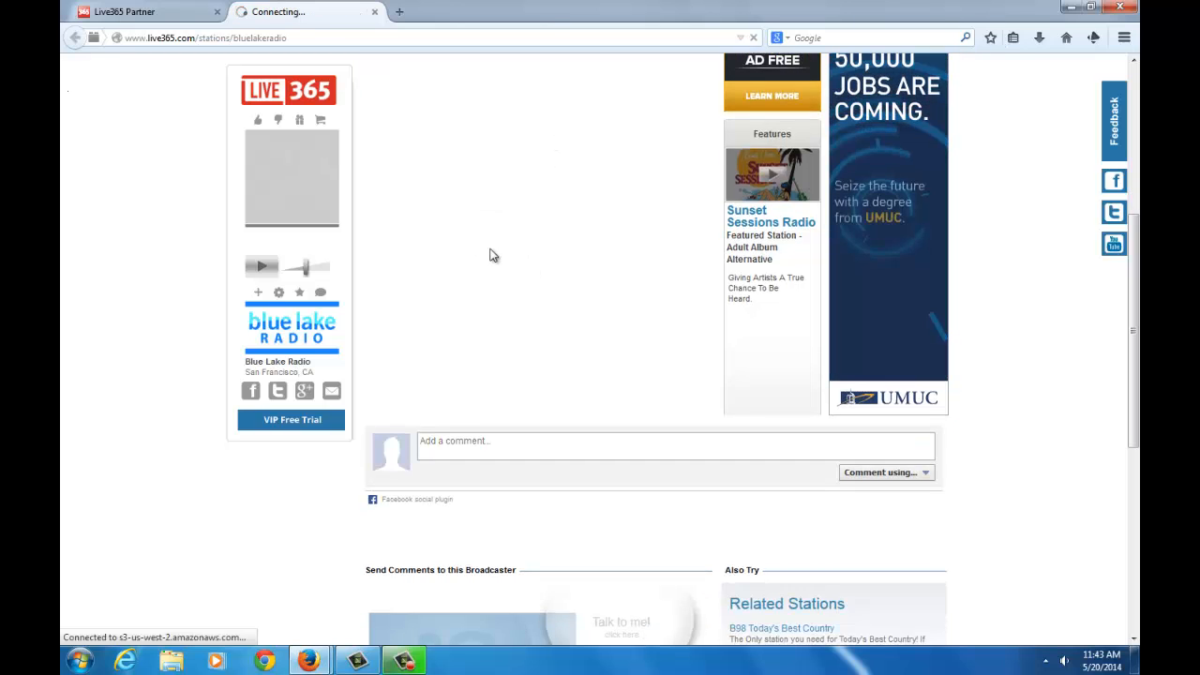
scroll(511, 258, "down", 5)
left_click(453, 188)
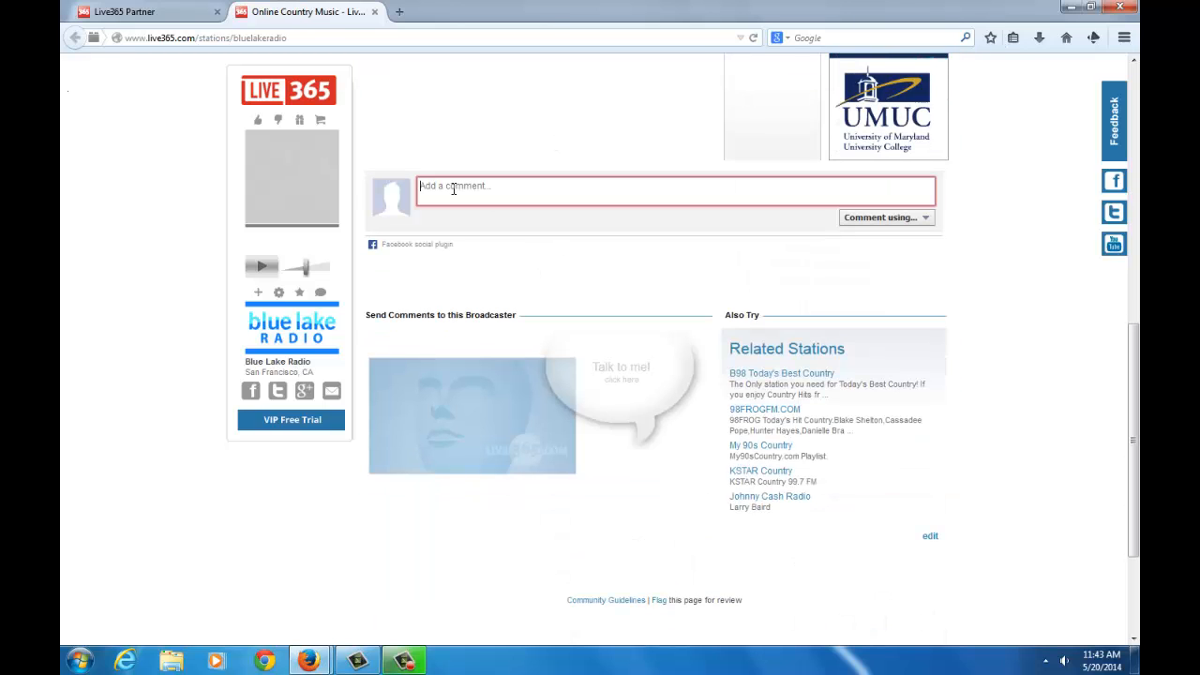
left_click(623, 380)
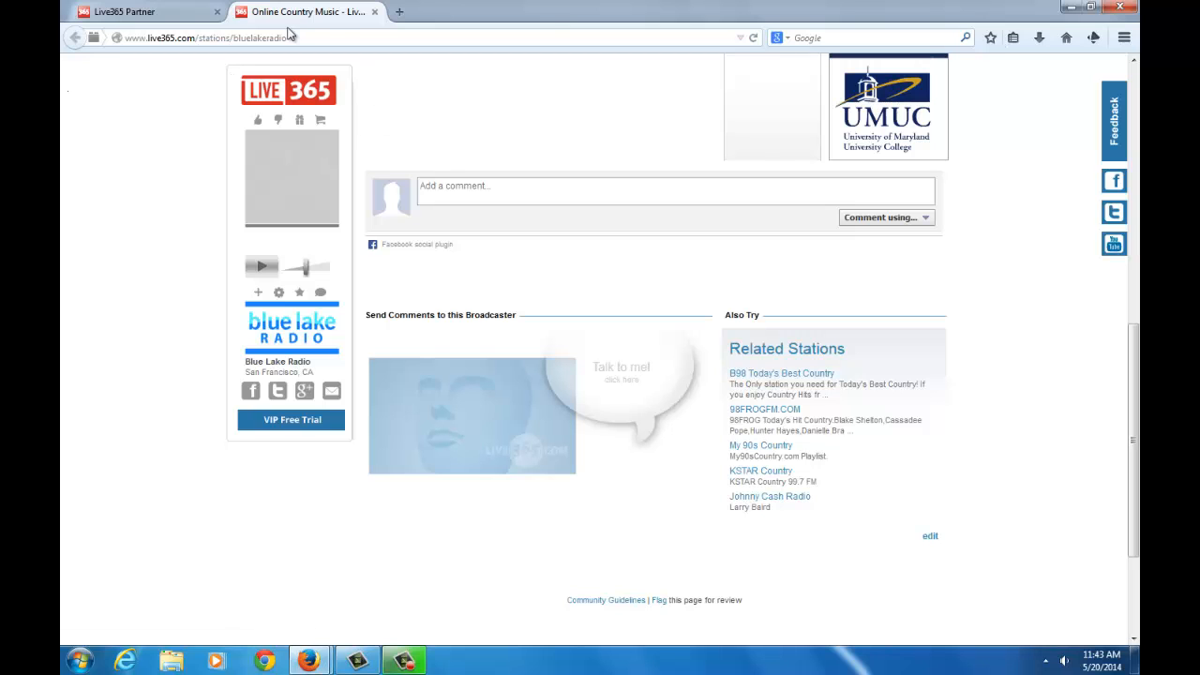
left_click(375, 12)
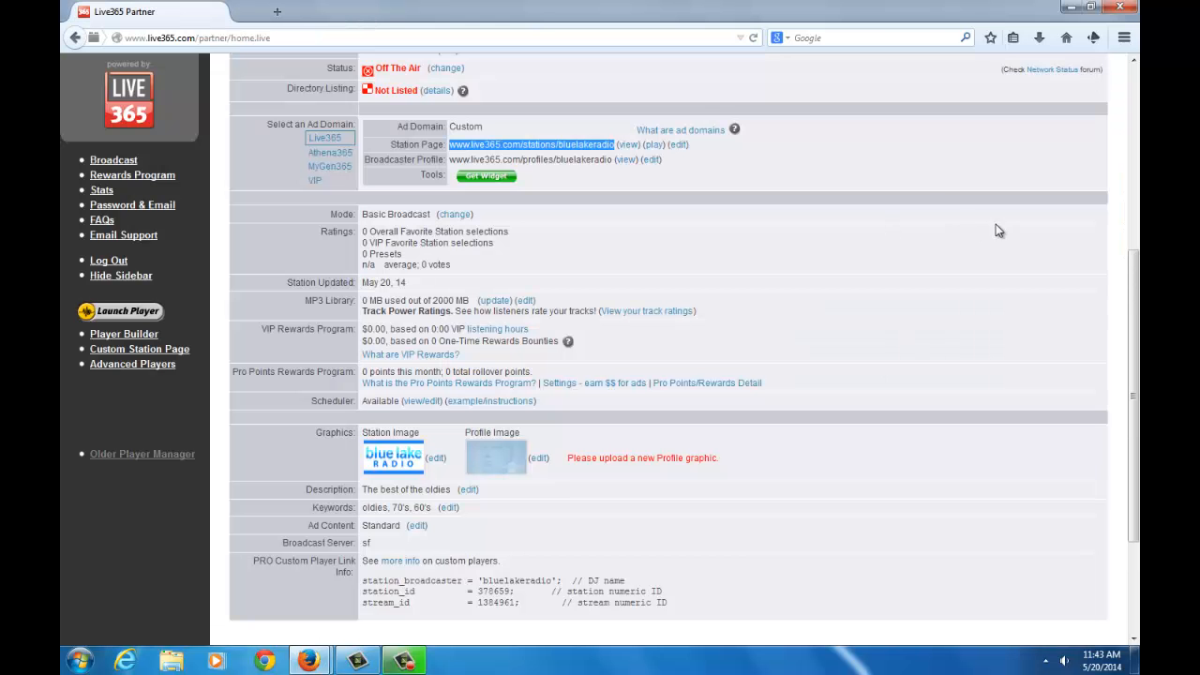
Open the Broadcaster Profile section of the profile and enter the DJ name under Personal Information
scroll(872, 195, "up", 5)
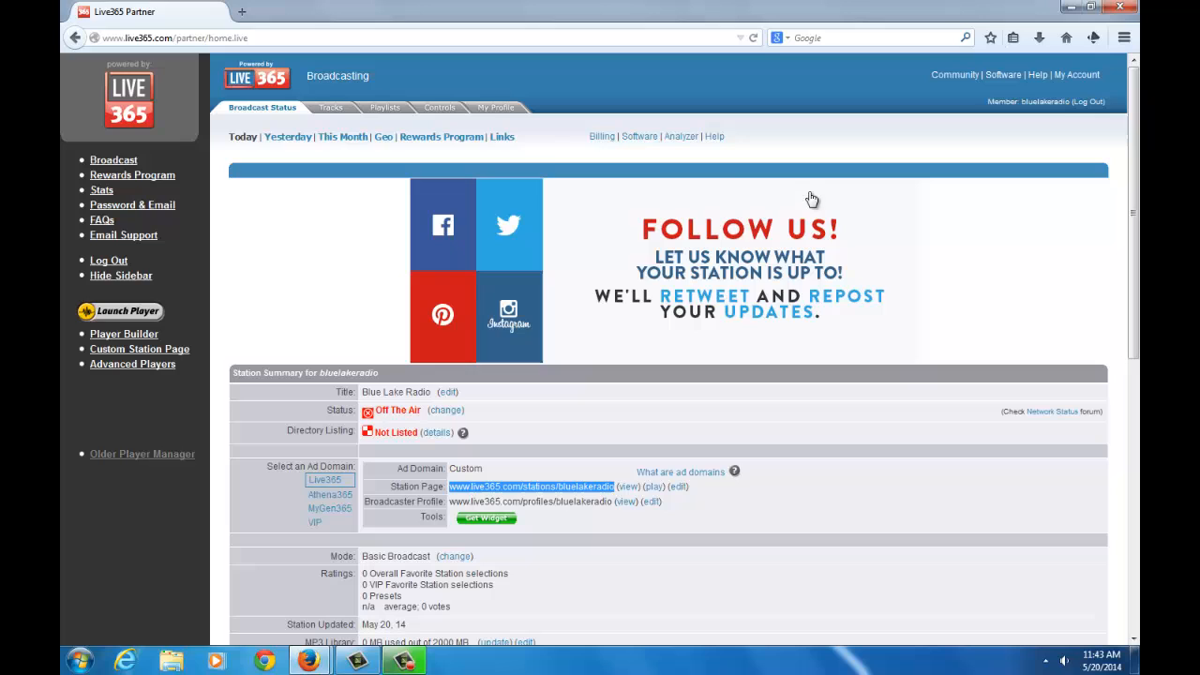
left_click(502, 108)
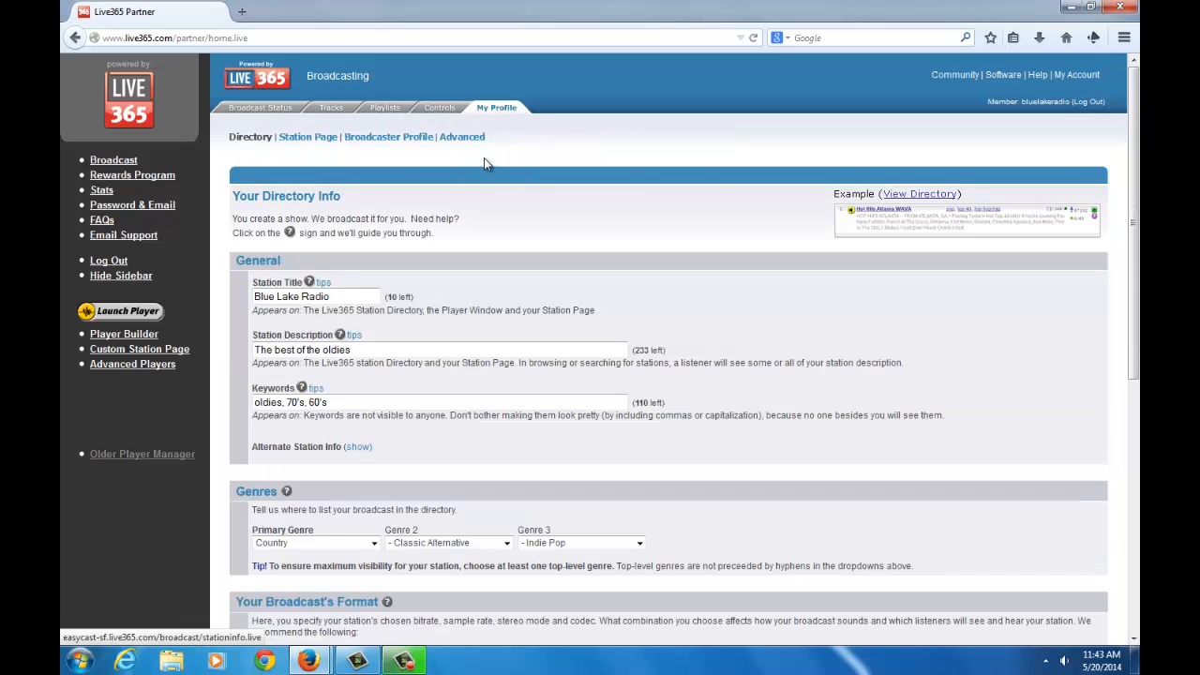
left_click(389, 141)
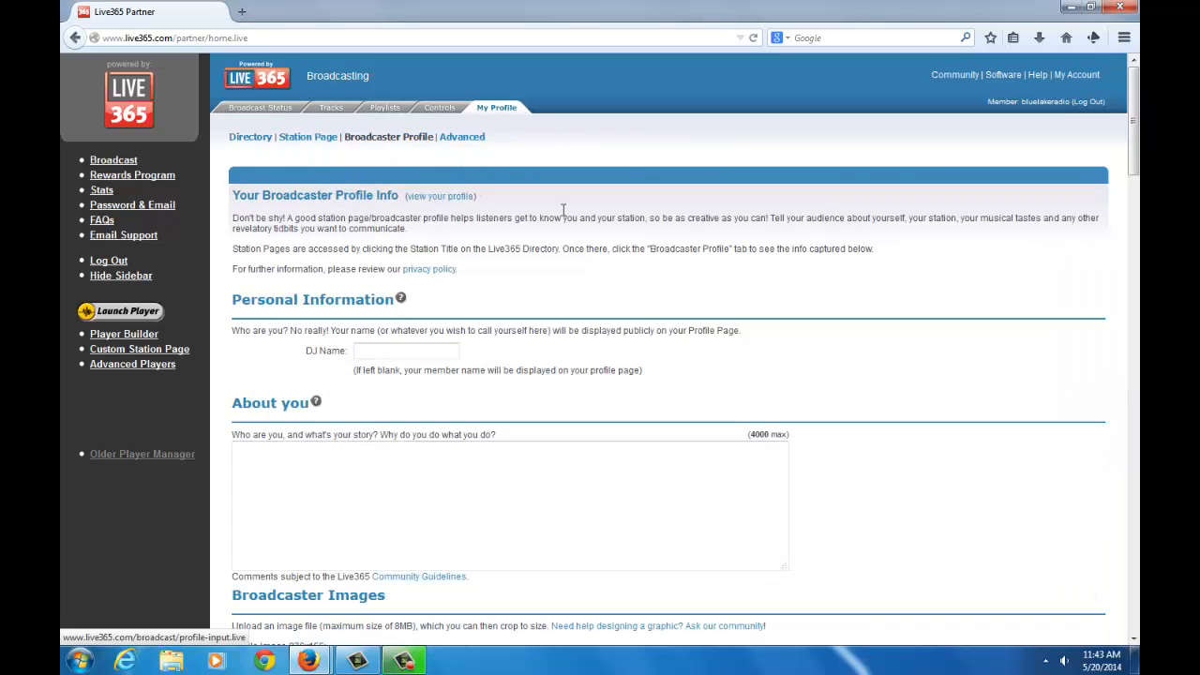
scroll(557, 222, "down", 5)
left_click(404, 97)
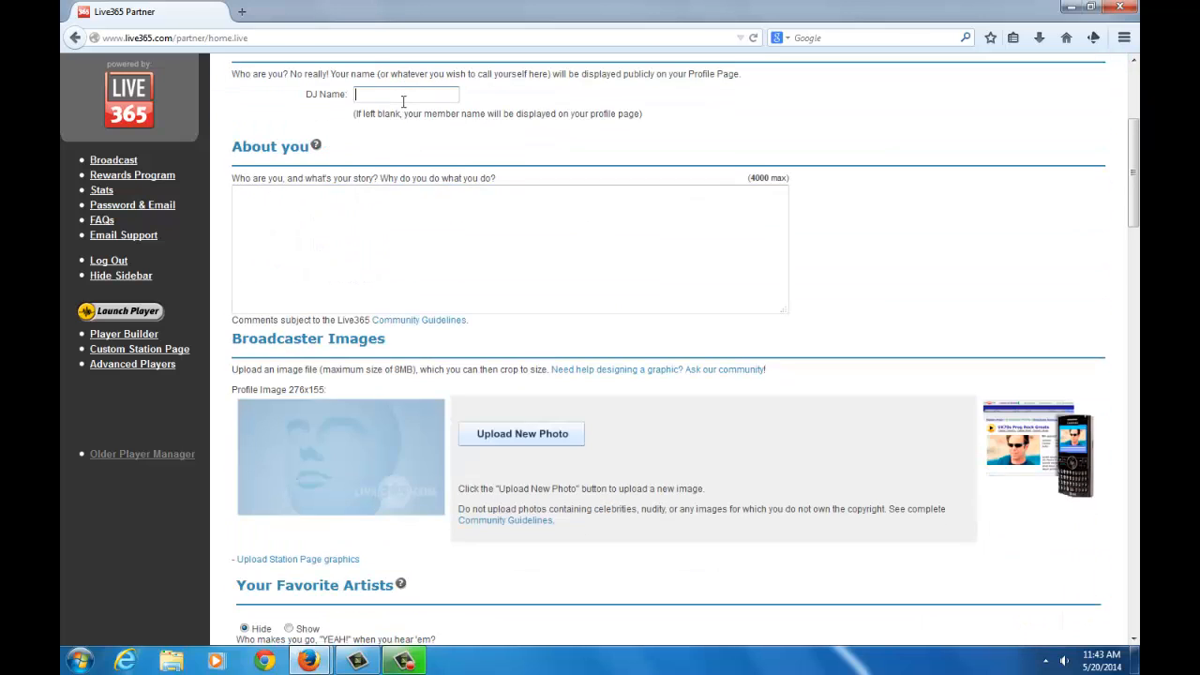
type("Nick")
left_click(440, 106)
left_click(427, 204)
Upload blue_lake_radio.png from the Desktop as the new profile image under Broadcaster Images
scroll(753, 214, "down", 5)
left_click(558, 187)
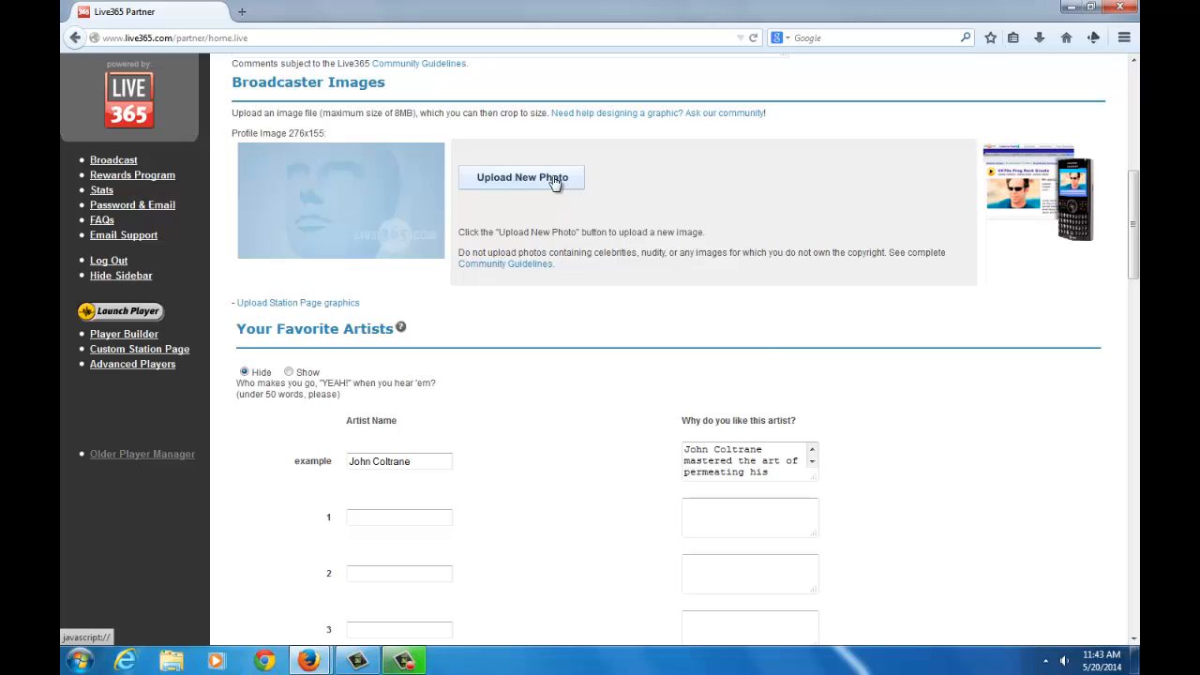
left_click(497, 268)
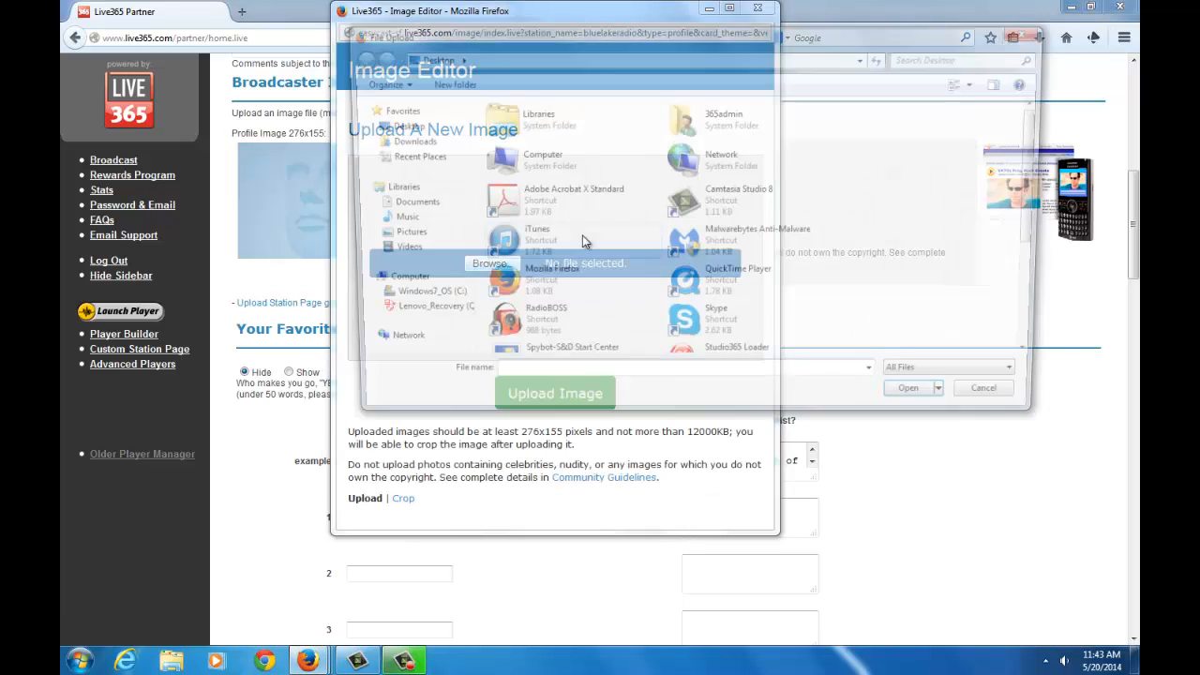
left_click(768, 222)
left_click_drag(1044, 188, 1057, 272)
left_click(537, 287)
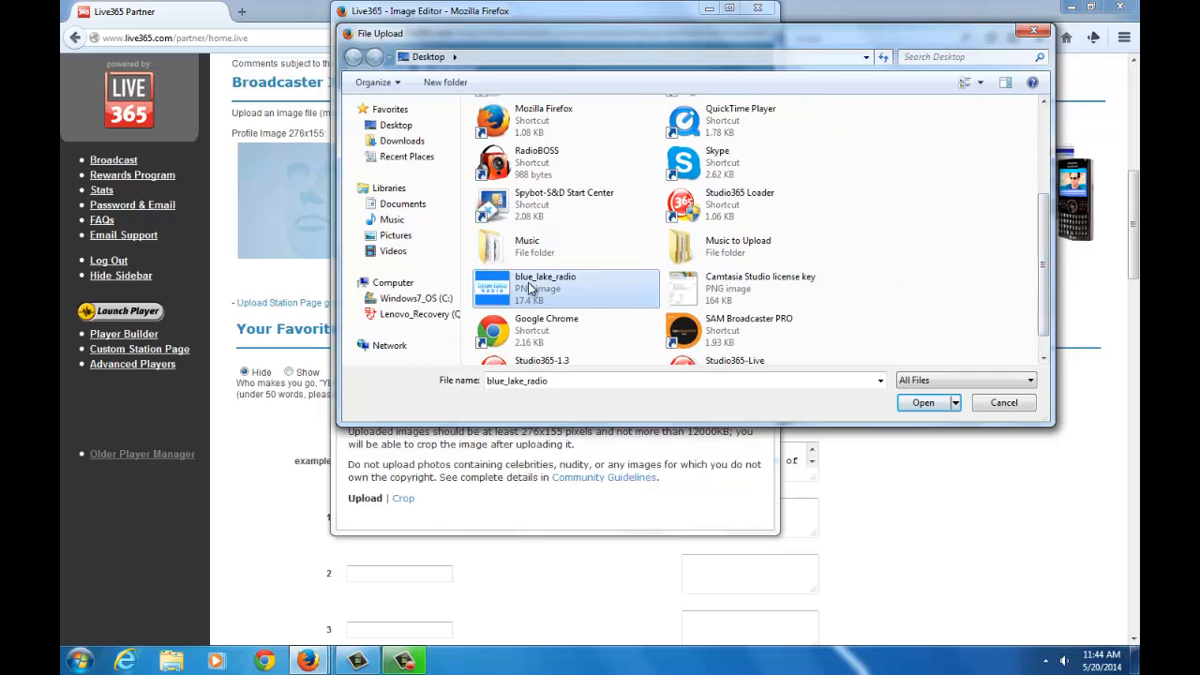
left_click(921, 403)
left_click(561, 393)
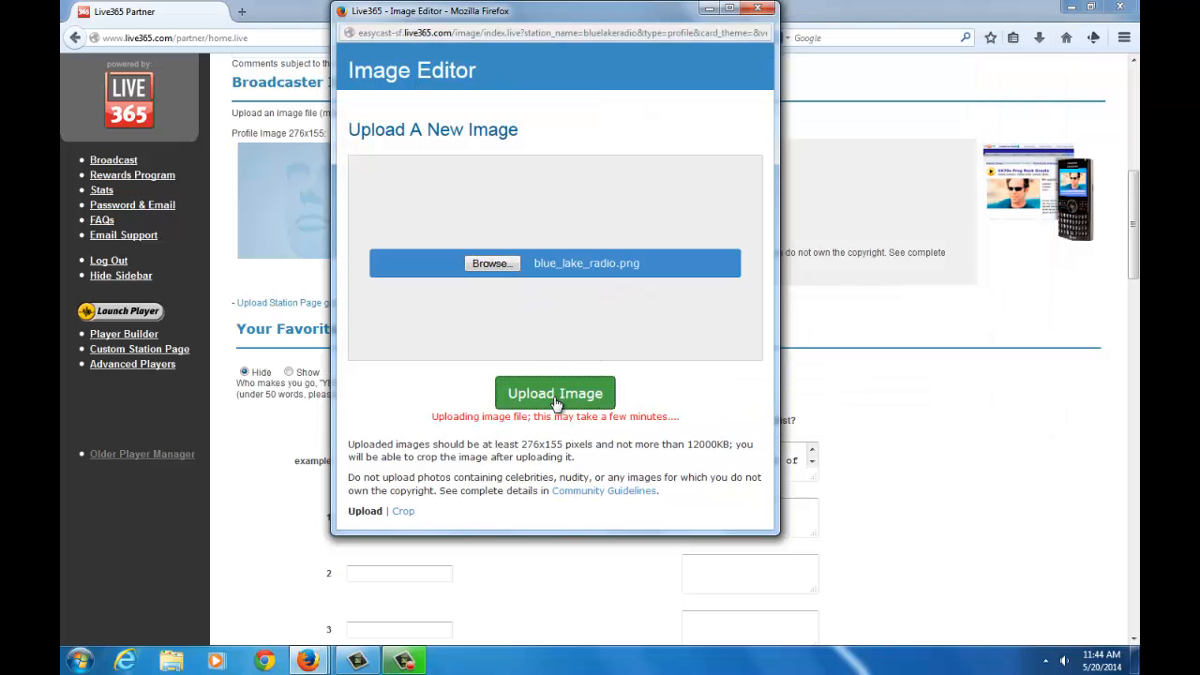
Position the cropping box over the blue lake RADIO logo, then crop and save the profile image
left_click_drag(503, 320, 515, 349)
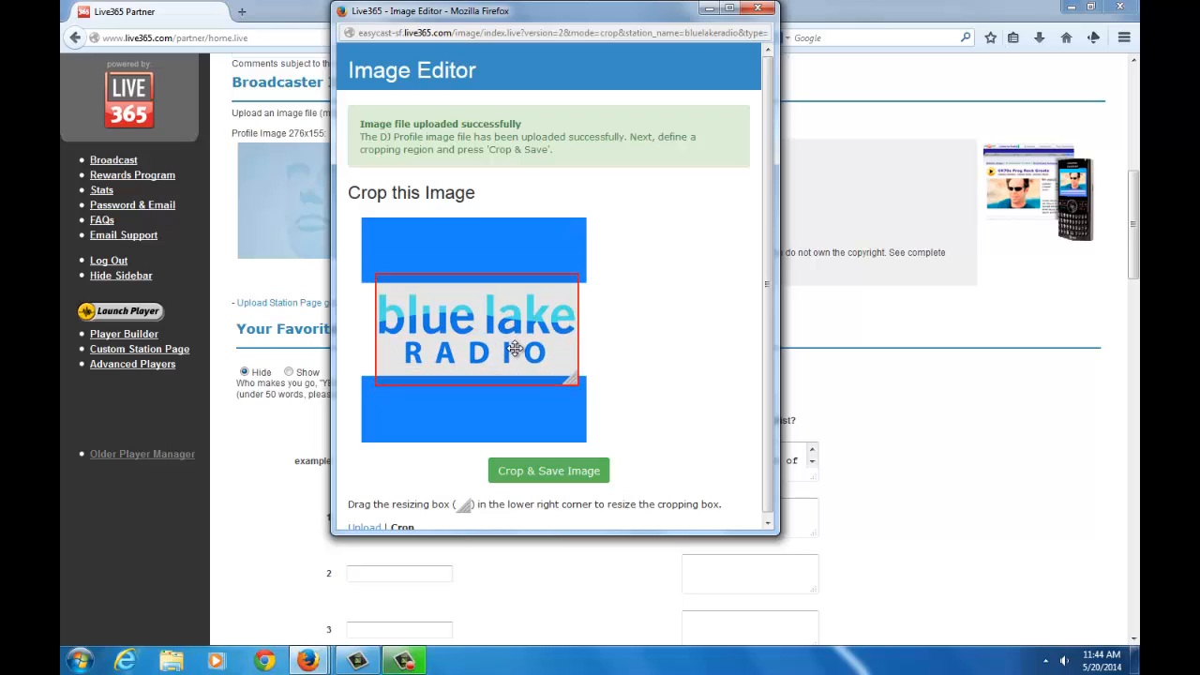
left_click(568, 472)
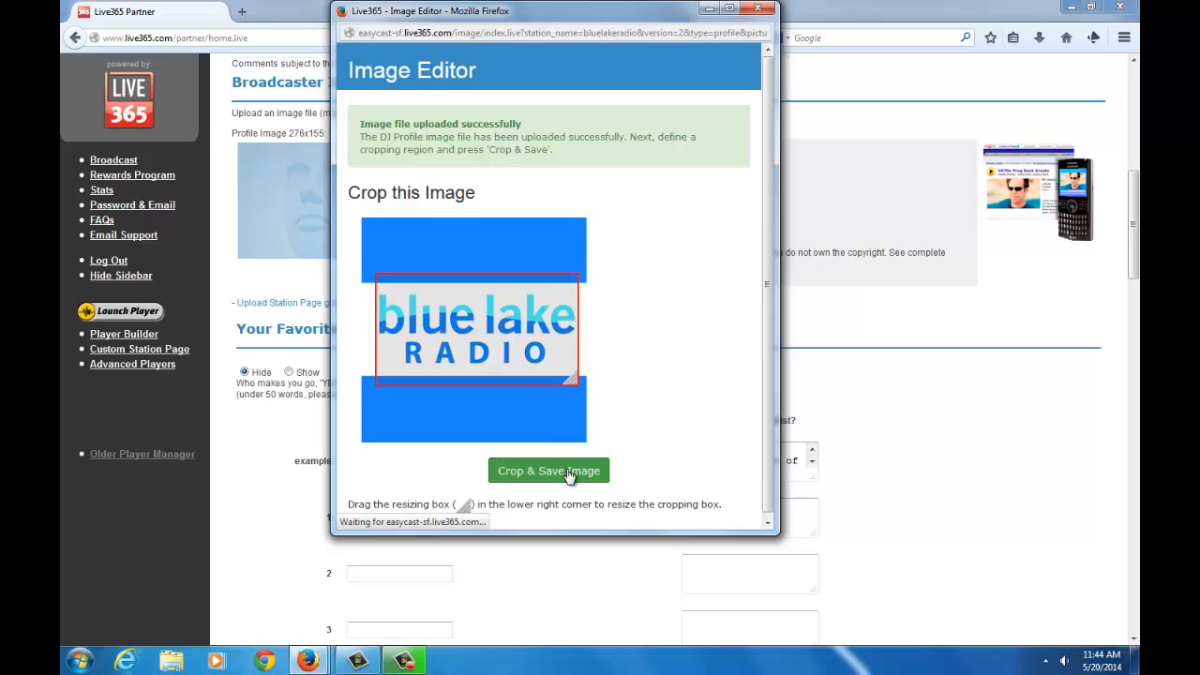
left_click(562, 345)
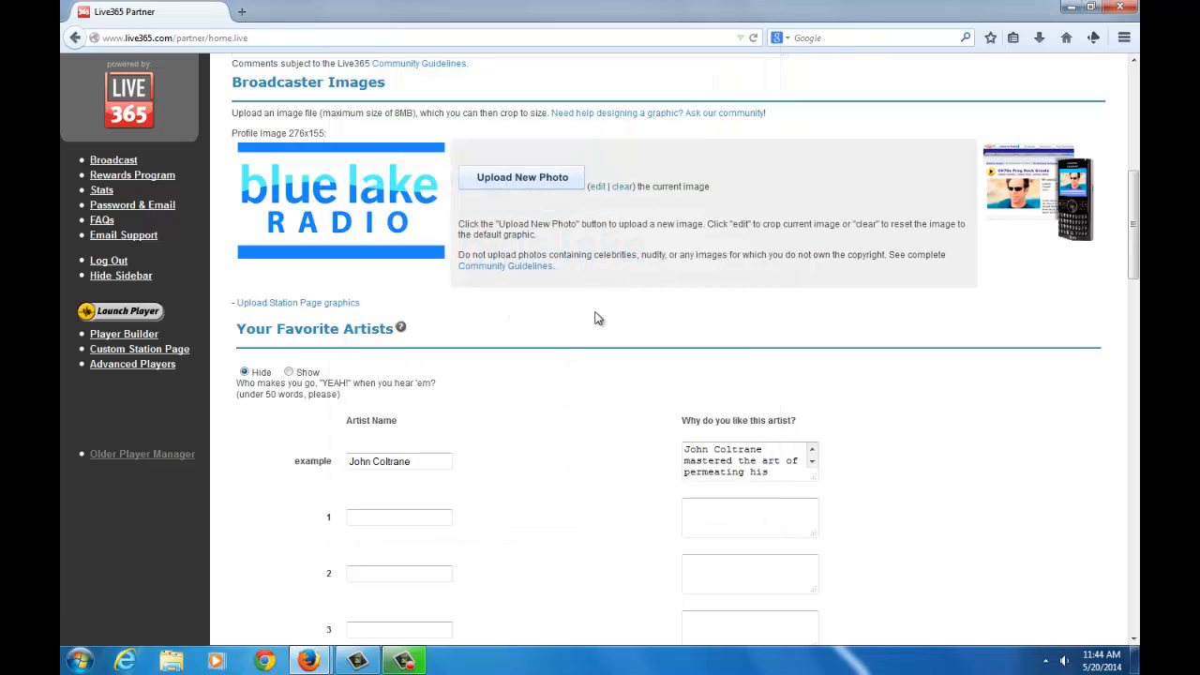
Examine the Broadcaster Profile sections, from personal information and About you to favorite artists, albums, Live365 broadcasters and web sites
scroll(598, 319, "down", 5)
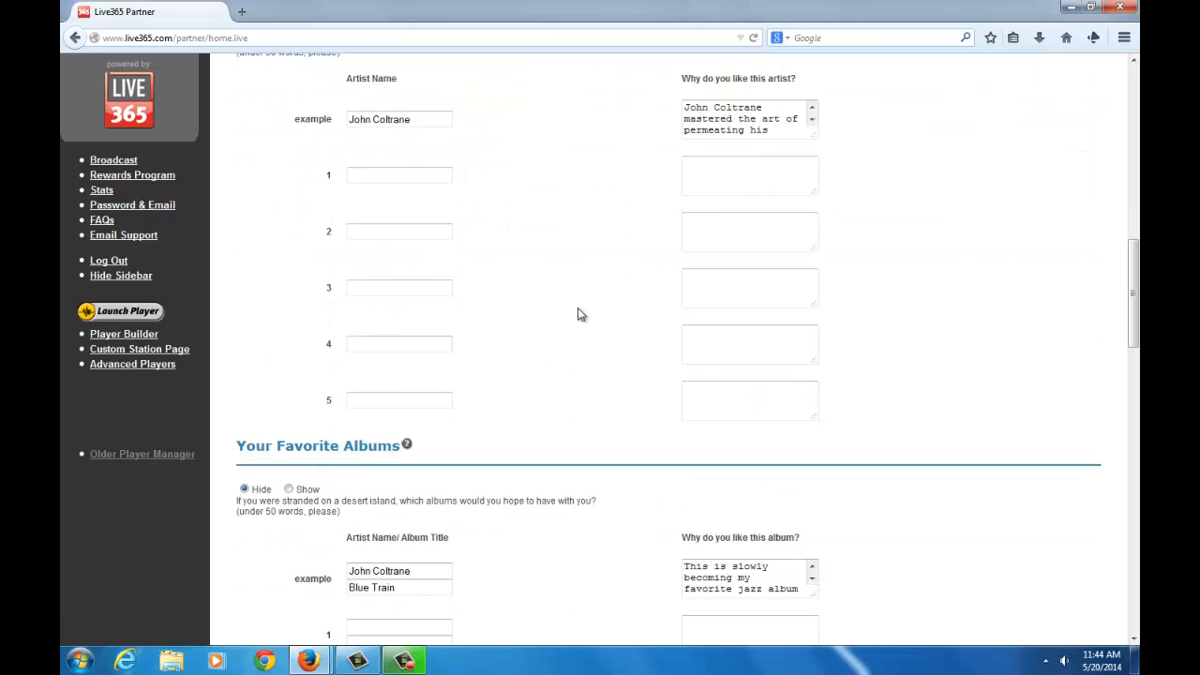
scroll(560, 317, "up", 5)
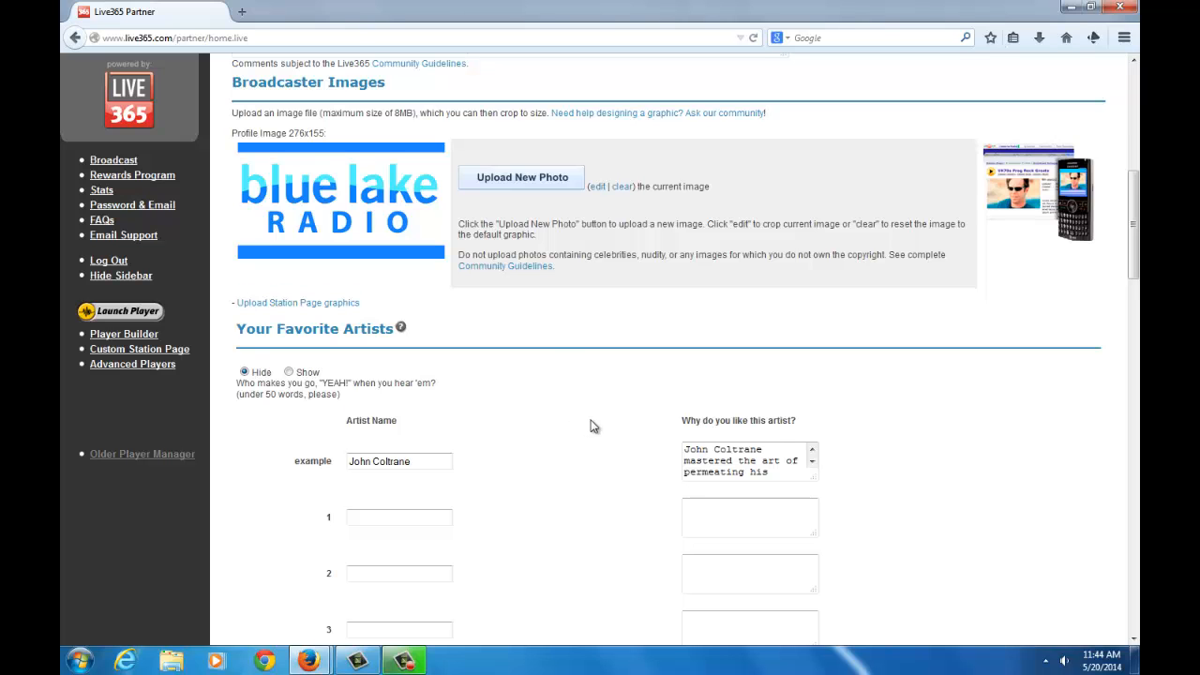
scroll(593, 423, "down", 15)
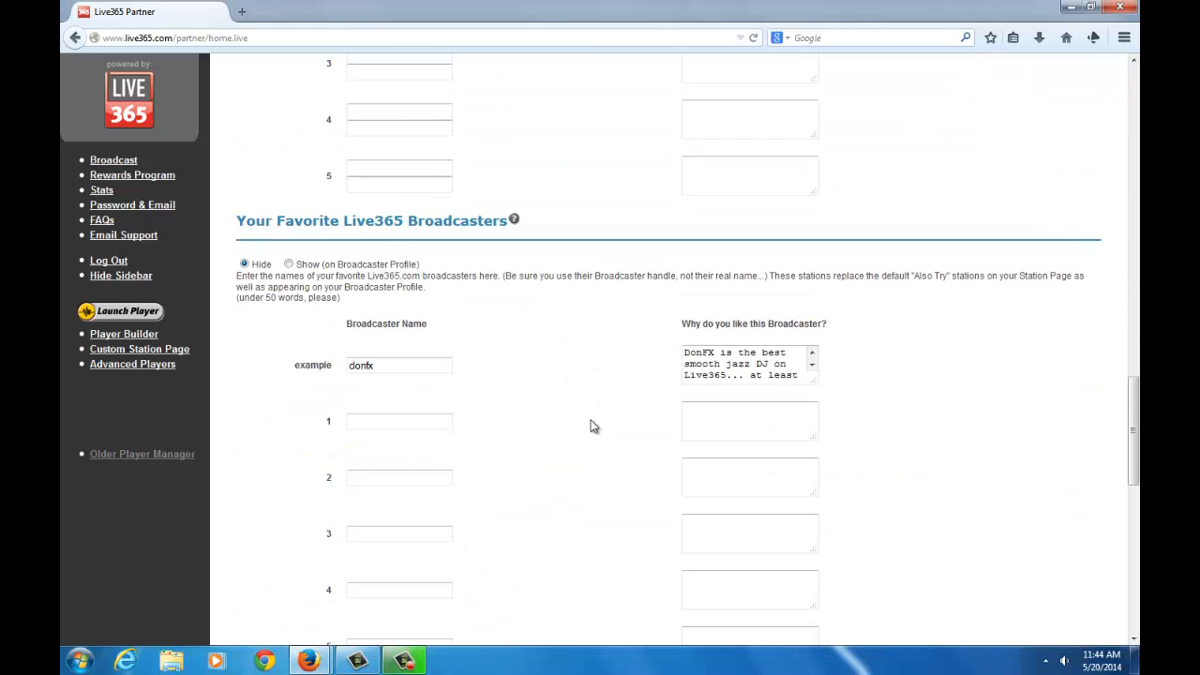
scroll(592, 427, "down", 10)
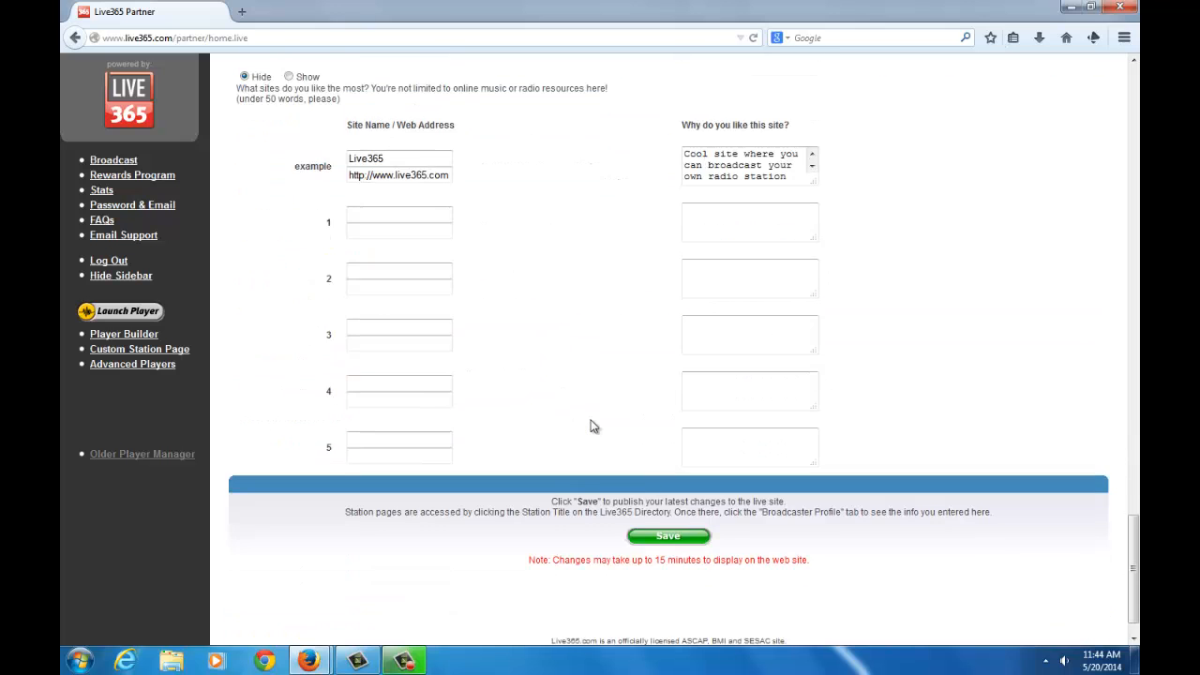
scroll(593, 427, "up", 20)
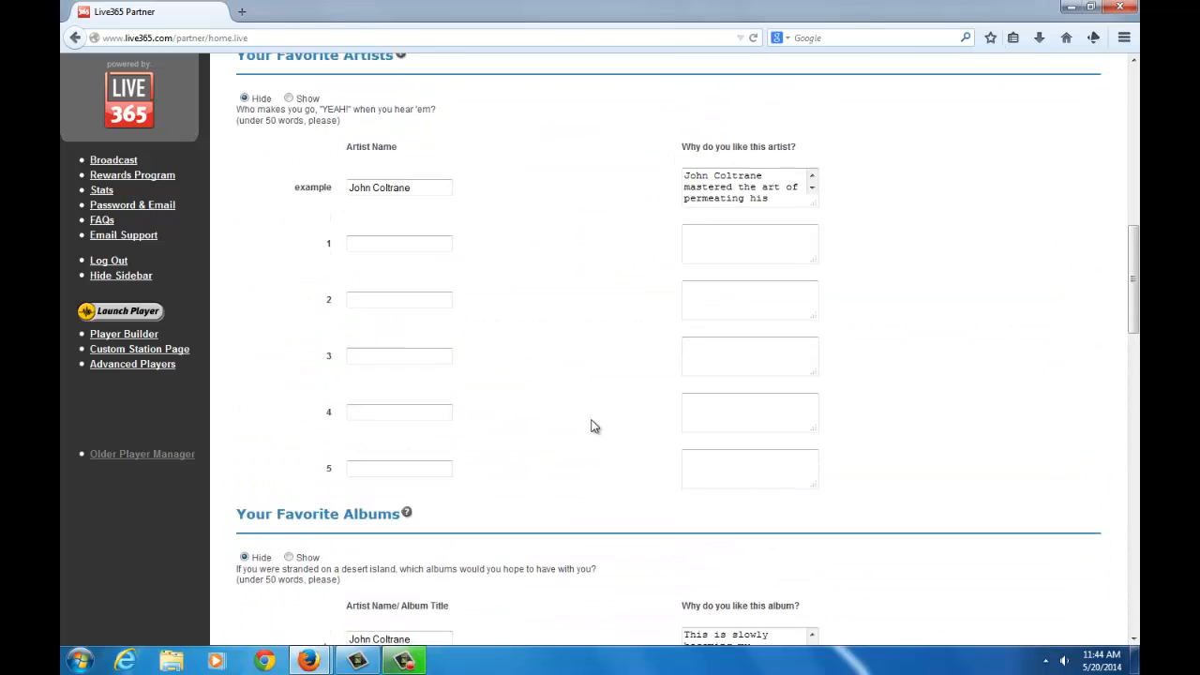
scroll(593, 427, "up", 14)
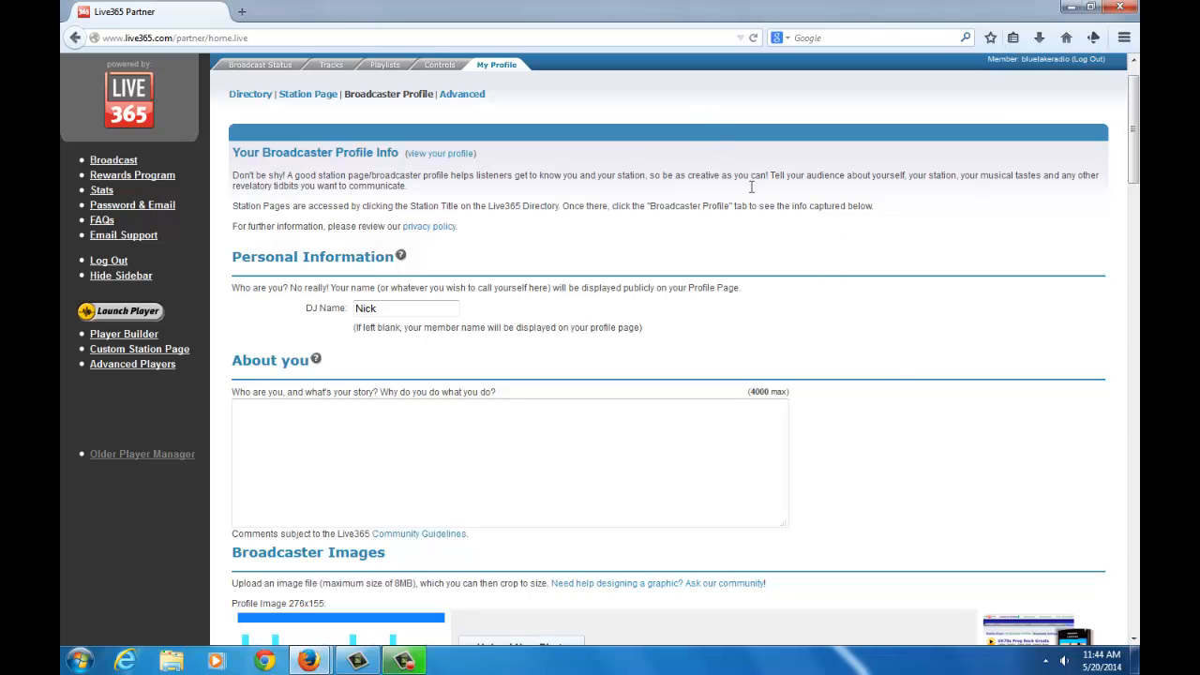
scroll(786, 328, "down", 10)
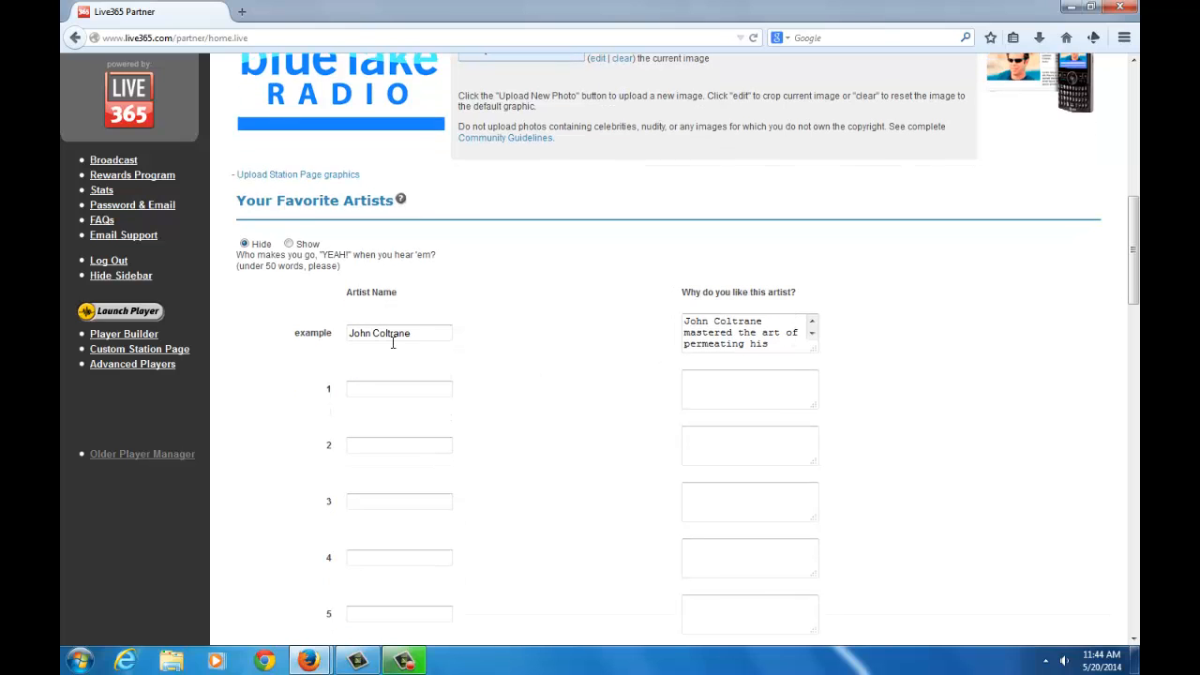
left_click_drag(409, 334, 335, 336)
left_click(560, 340)
scroll(558, 427, "up", 4)
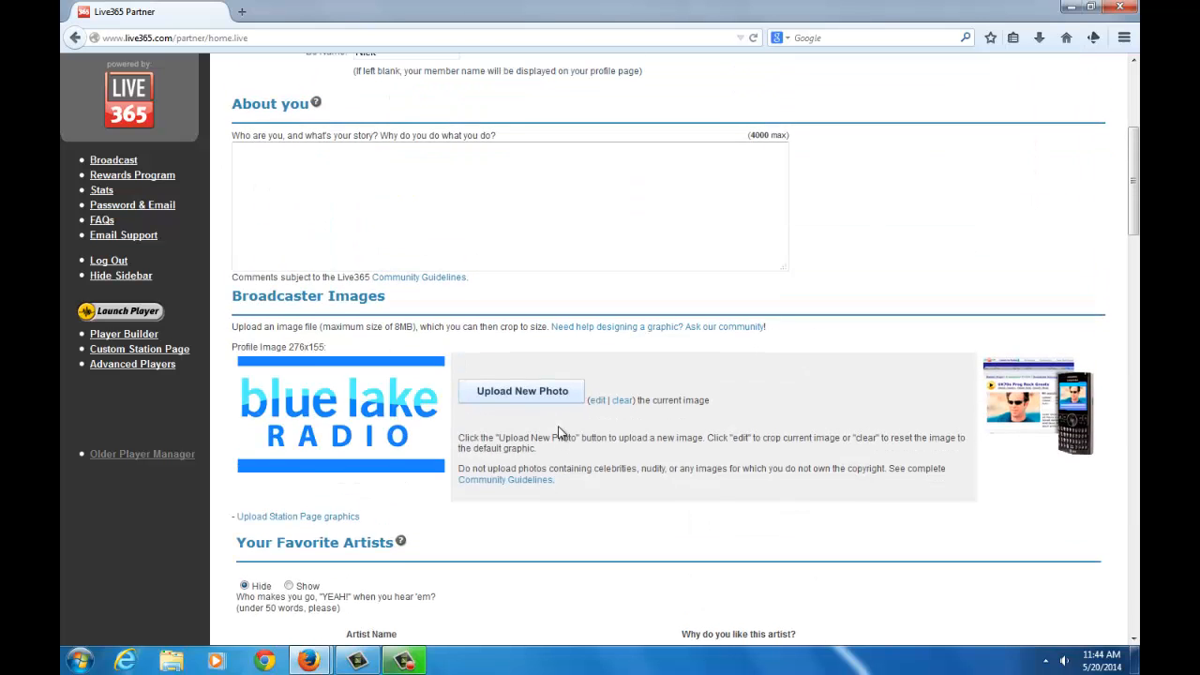
scroll(575, 433, "up", 3)
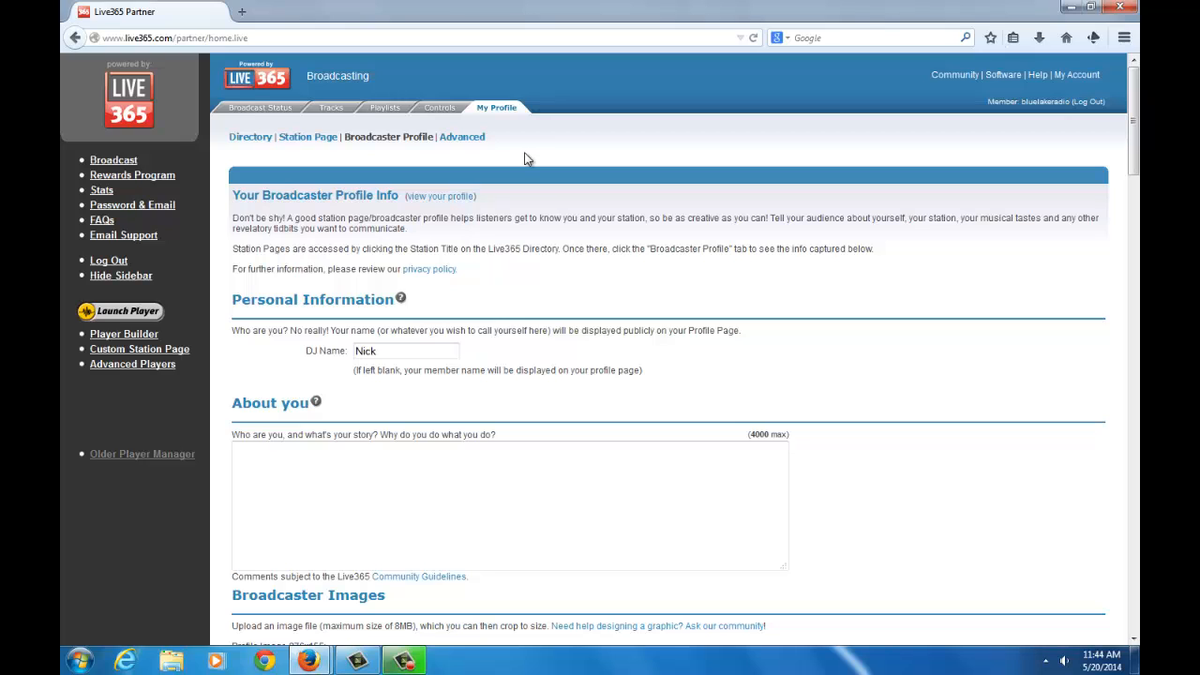
Stay on the Broadcaster Profile page instead of leaving for the Advanced section, and save the profile changes
left_click(462, 141)
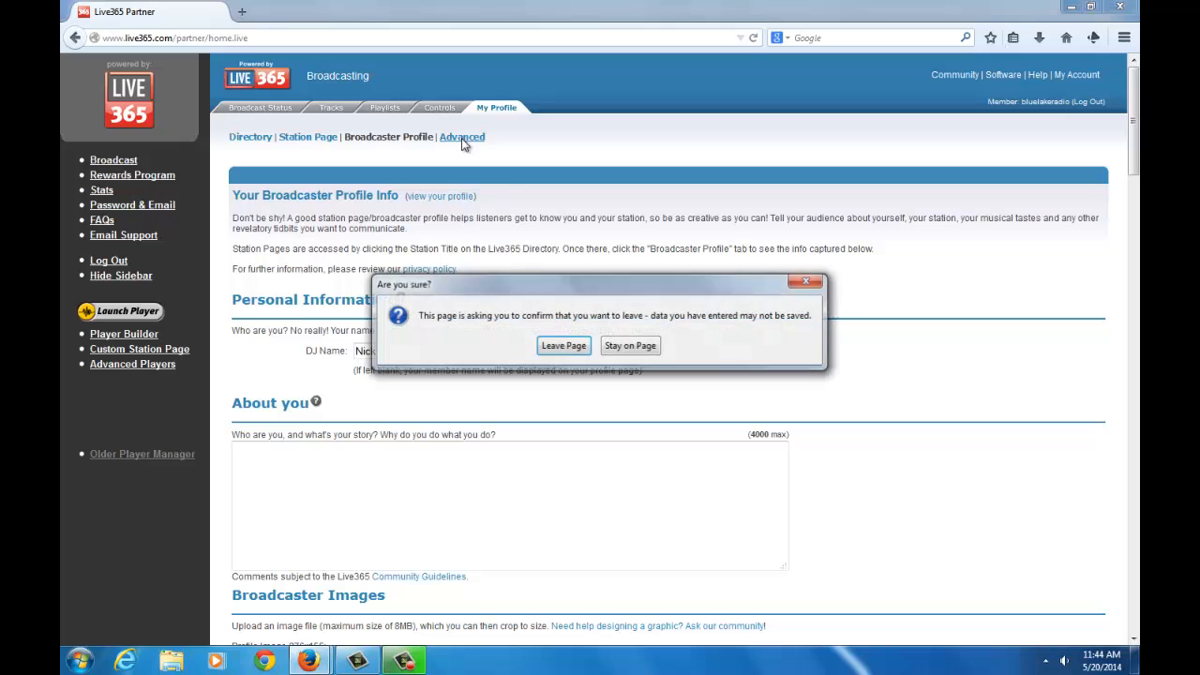
left_click(630, 345)
scroll(583, 489, "down", 4)
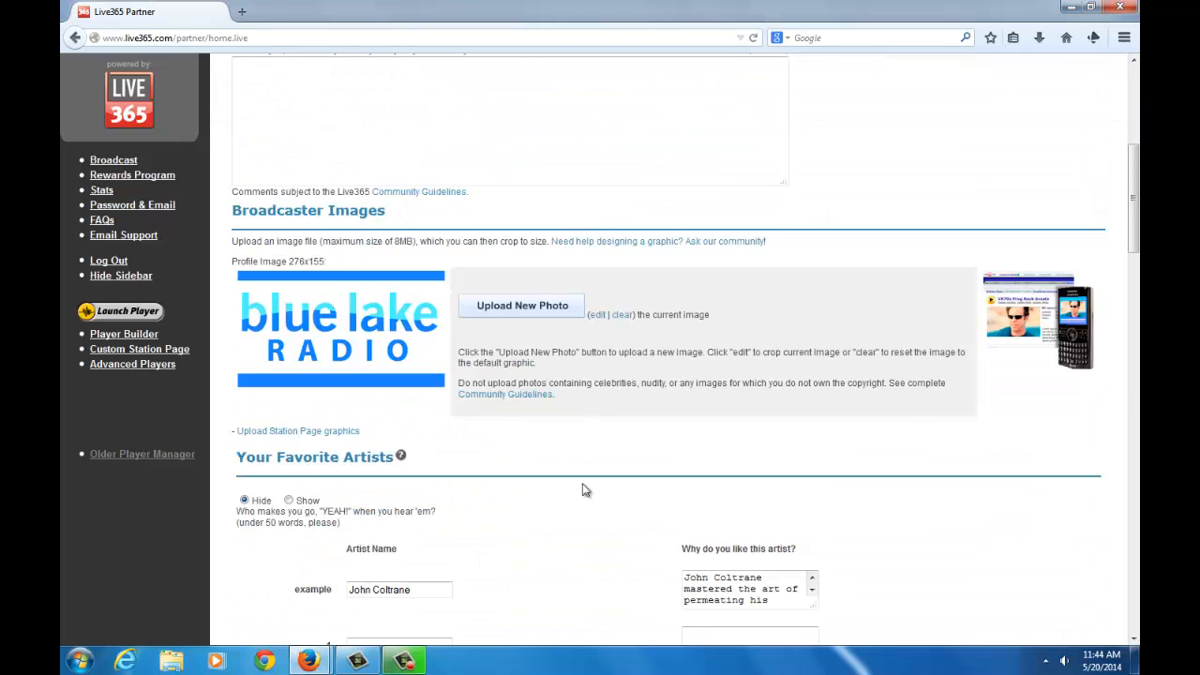
scroll(571, 568, "down", 20)
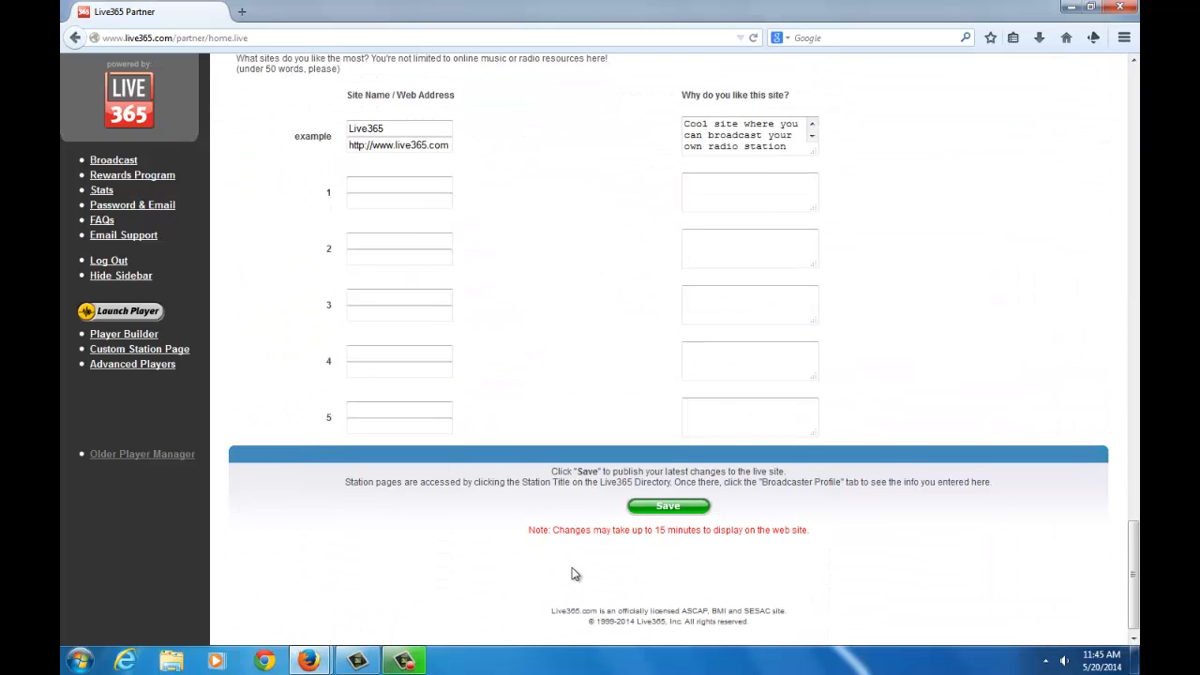
left_click(668, 500)
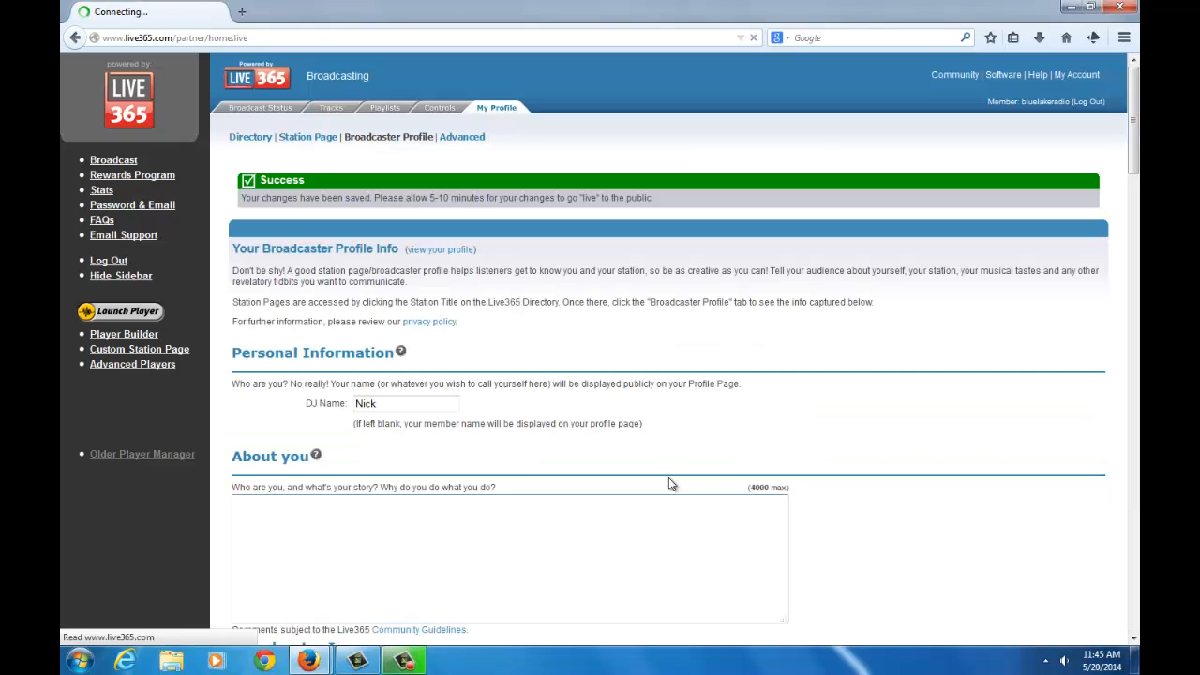
Open the Advanced section of the profile and examine its rewards, distribution, maximum listeners, Station IDs and audio advertising options
left_click(477, 139)
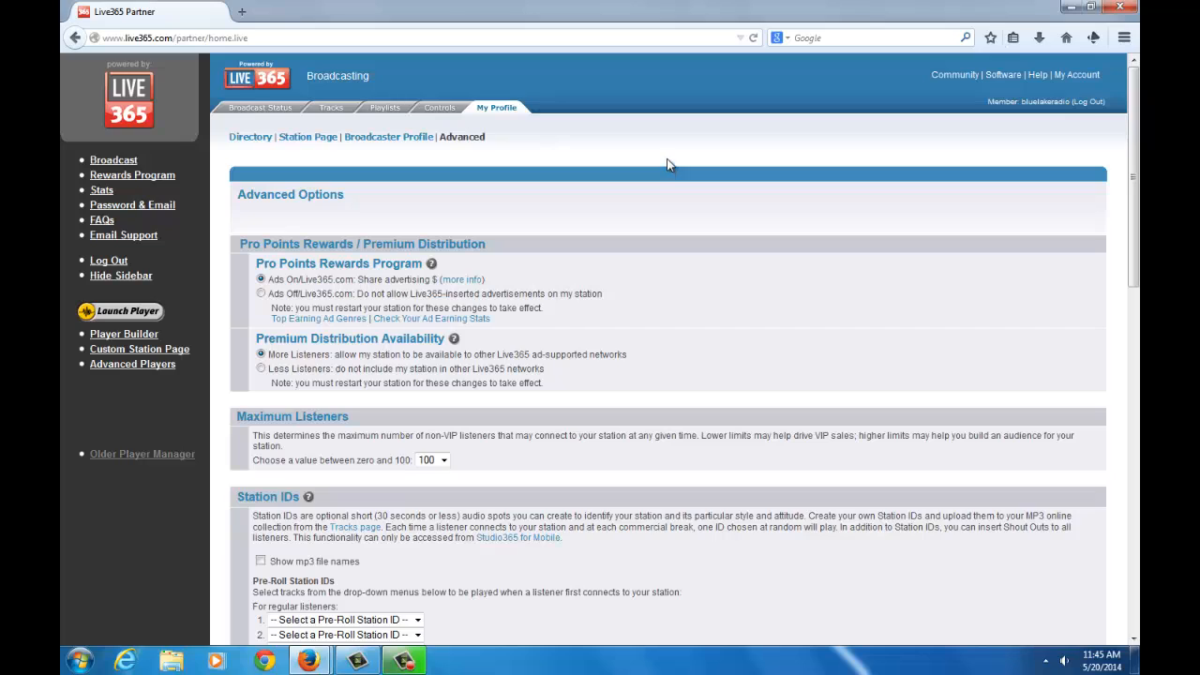
scroll(736, 206, "down", 5)
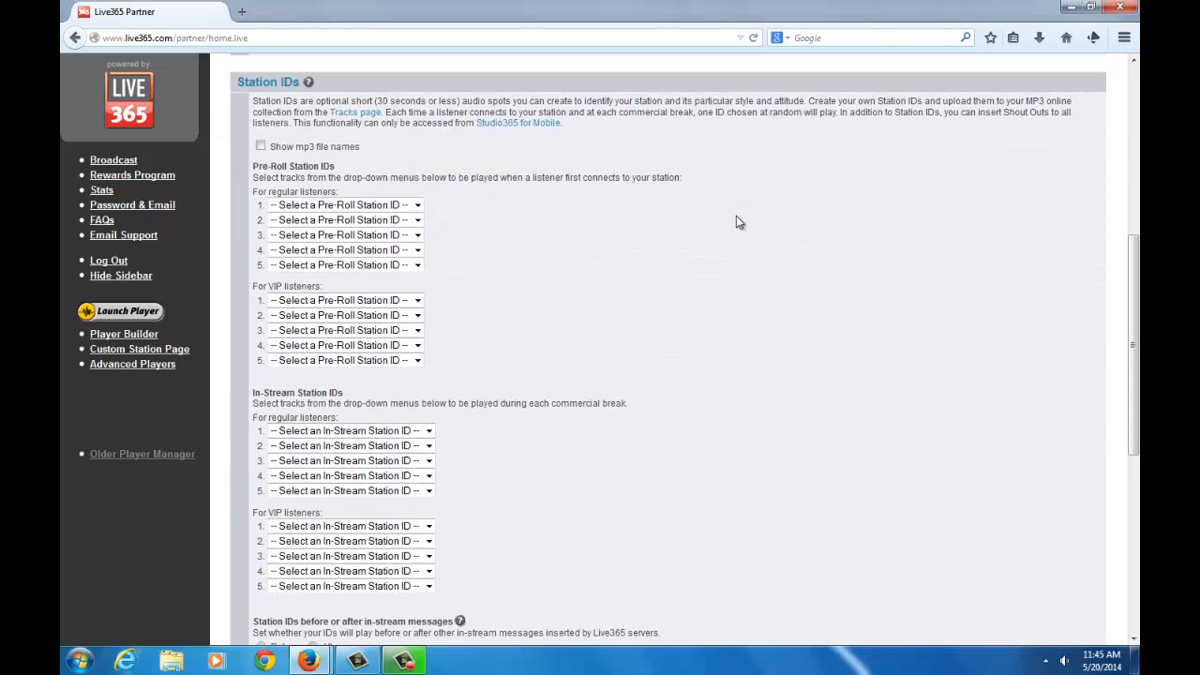
scroll(736, 216, "up", 4)
scroll(735, 216, "down", 4)
scroll(656, 286, "up", 6)
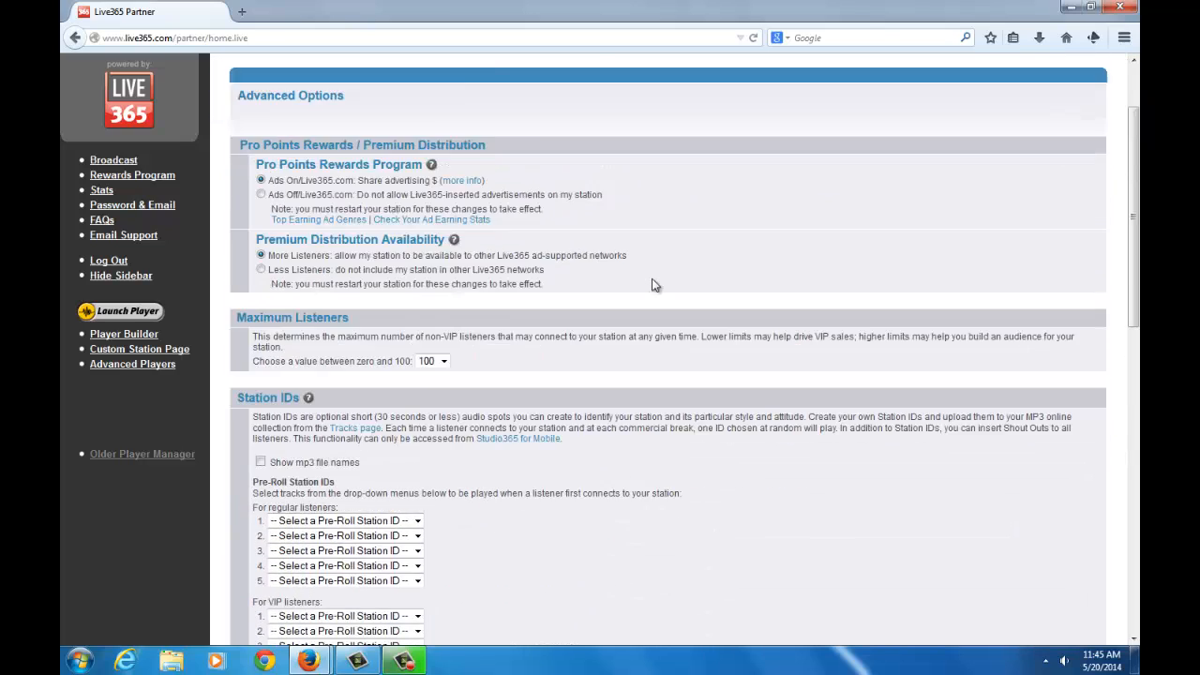
scroll(577, 276, "down", 6)
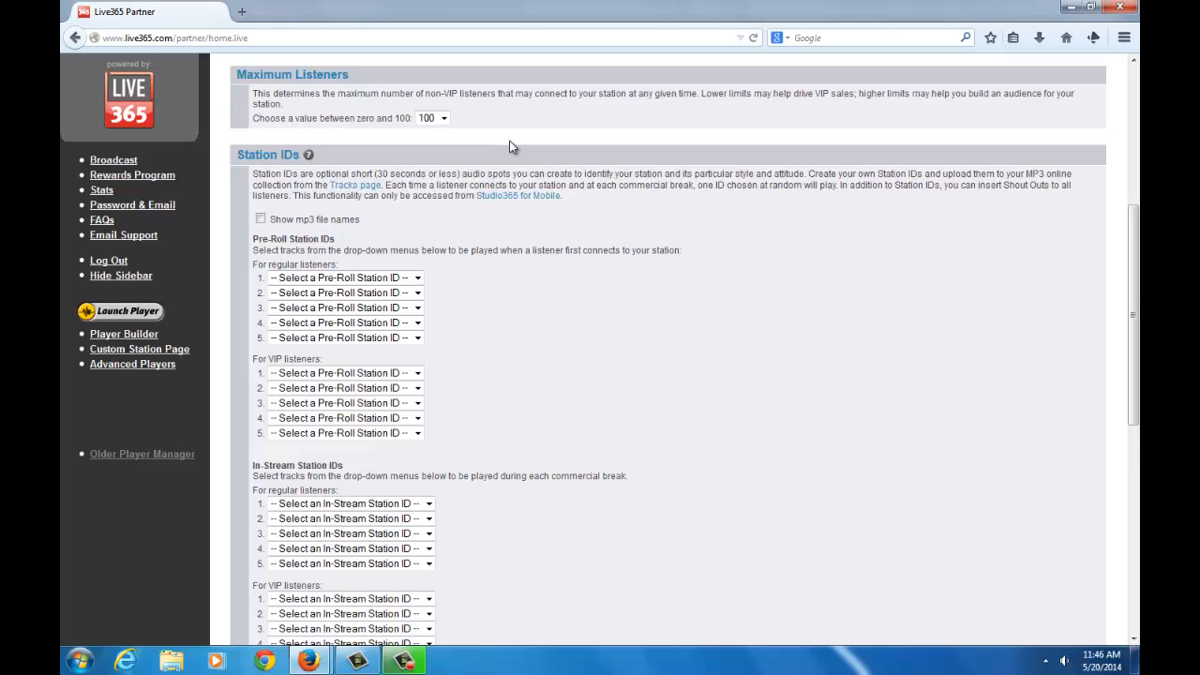
scroll(511, 141, "down", 2)
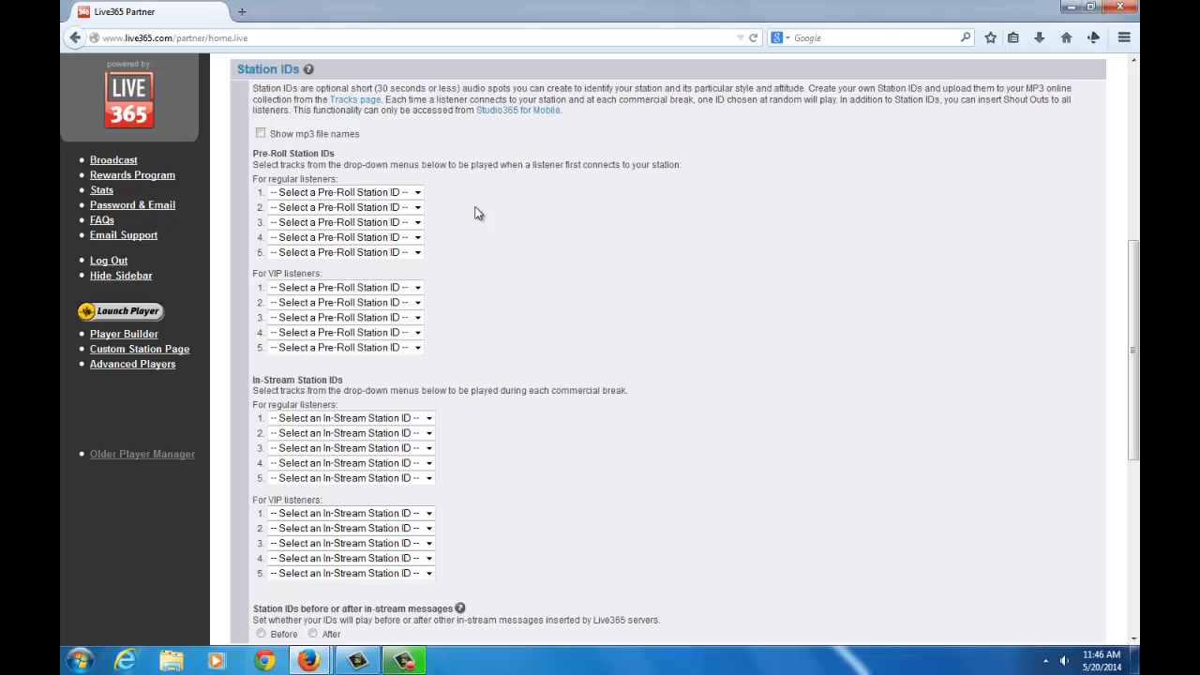
scroll(529, 329, "down", 3)
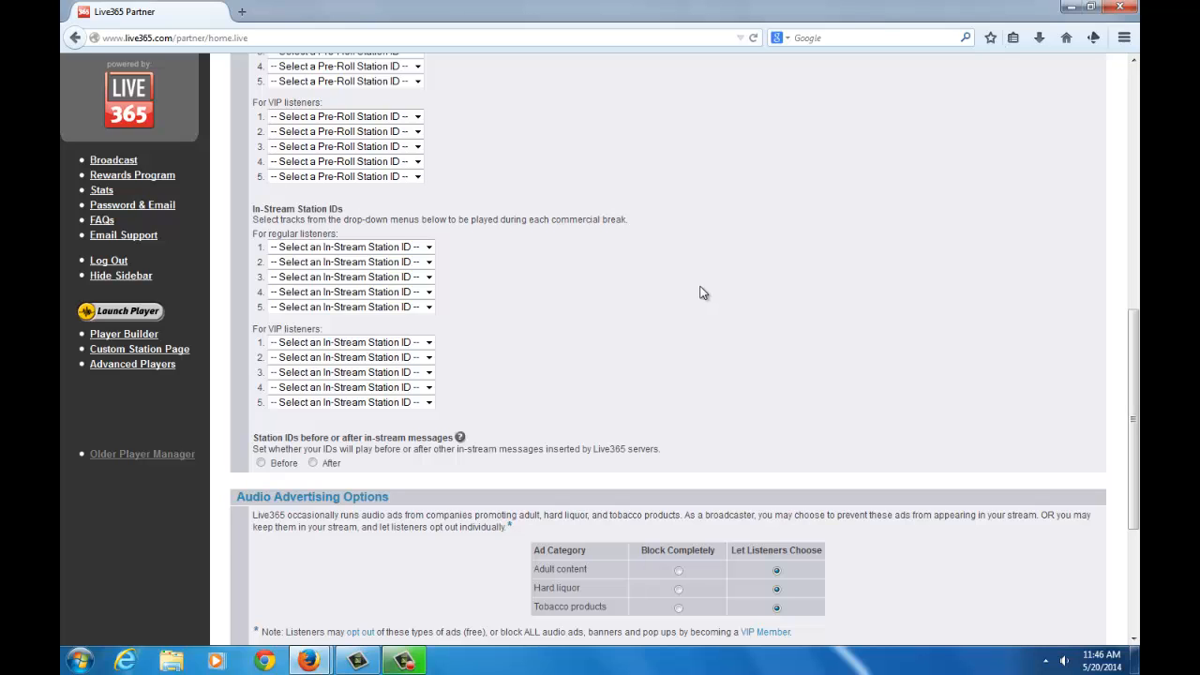
scroll(703, 294, "down", 3)
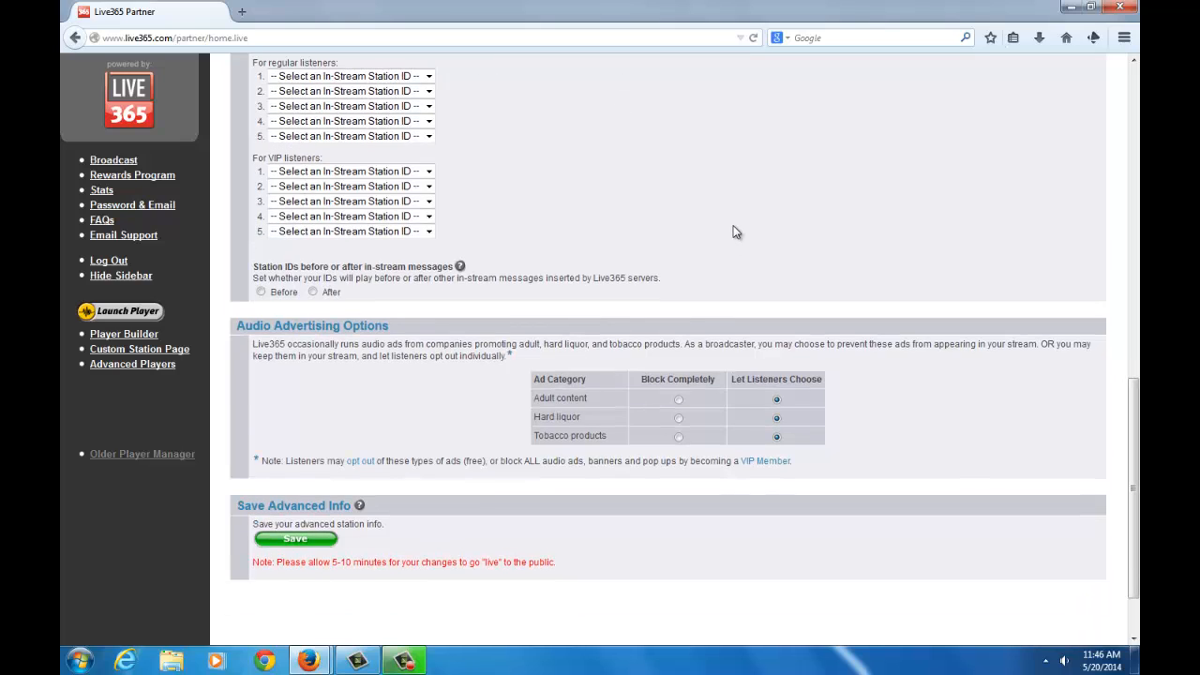
scroll(474, 436, "up", 15)
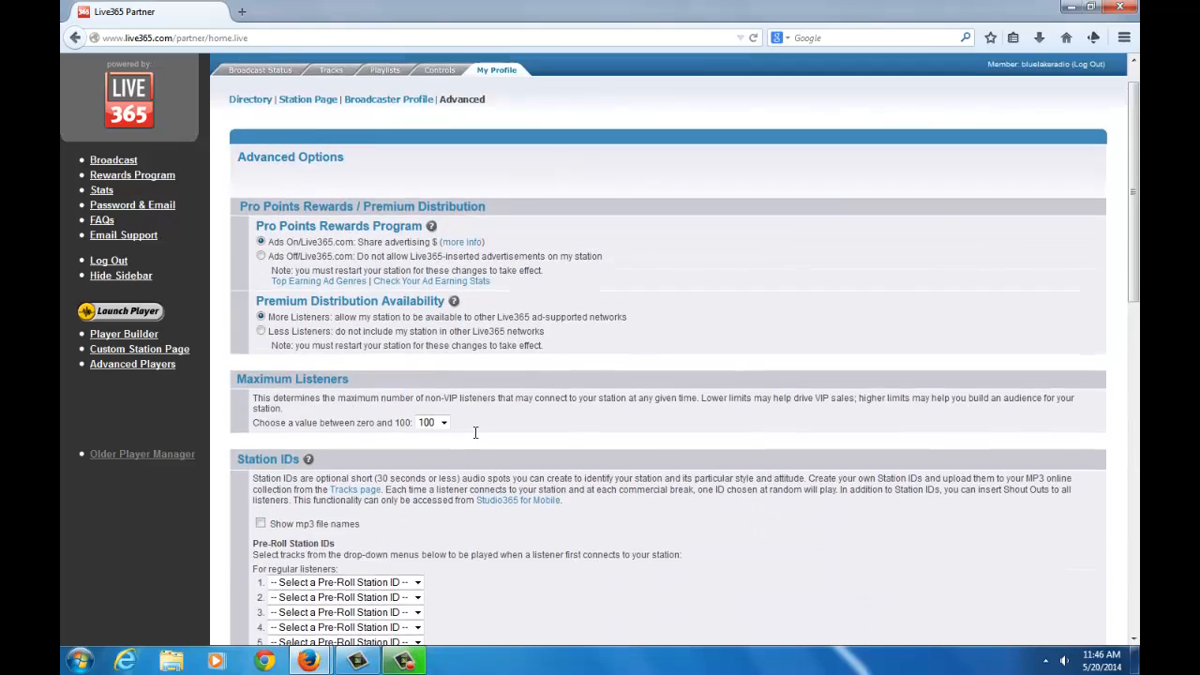
scroll(475, 432, "down", 10)
scroll(475, 433, "up", 12)
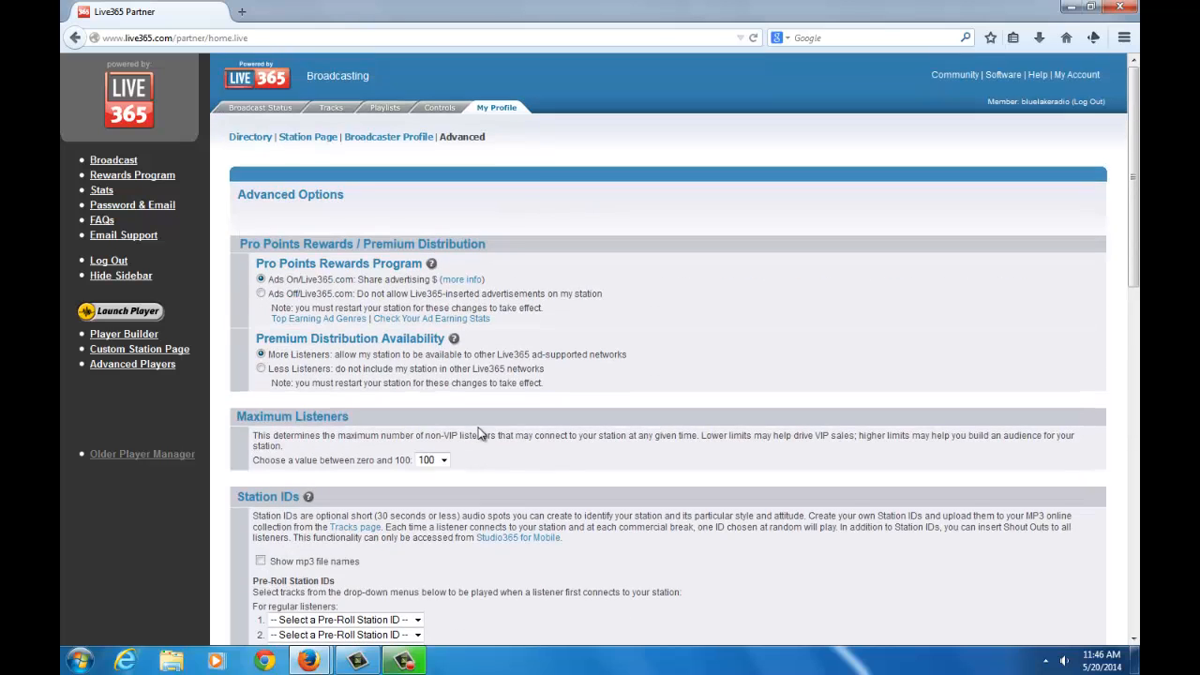
Leave the Advanced options without saving and go to the Broadcast Status page
left_click(271, 112)
left_click(566, 347)
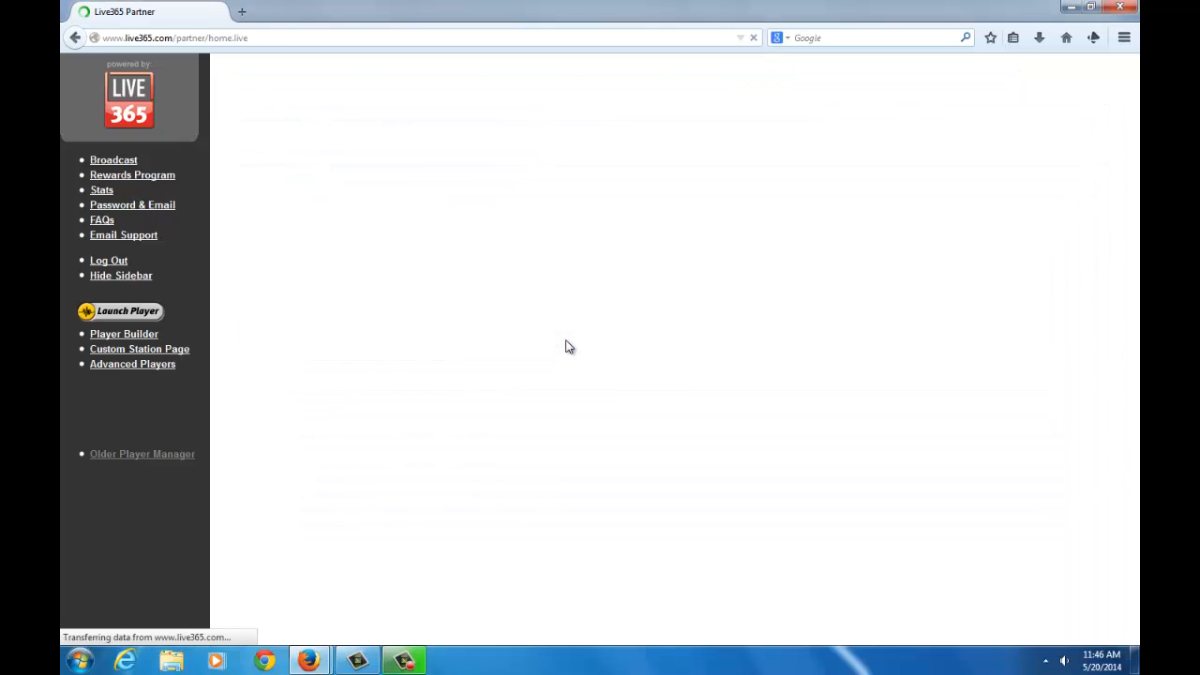